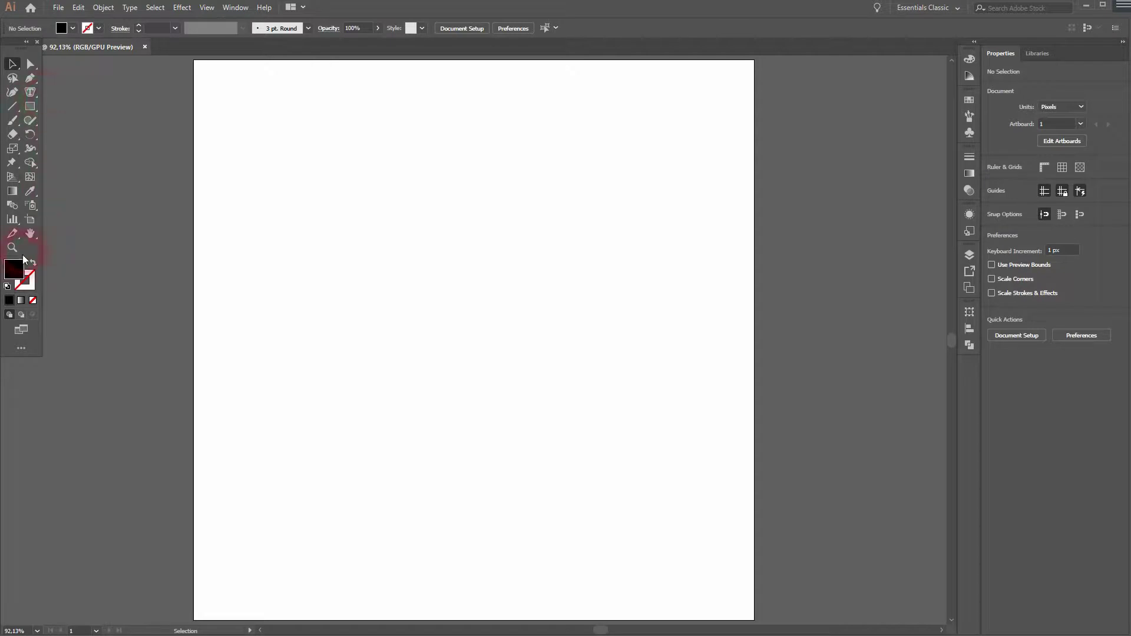
Step: Draw an unfilled, black-outlined rectangle about 418 by 239 px and centre it horizontally and vertically on the artboard
left_click(31, 108)
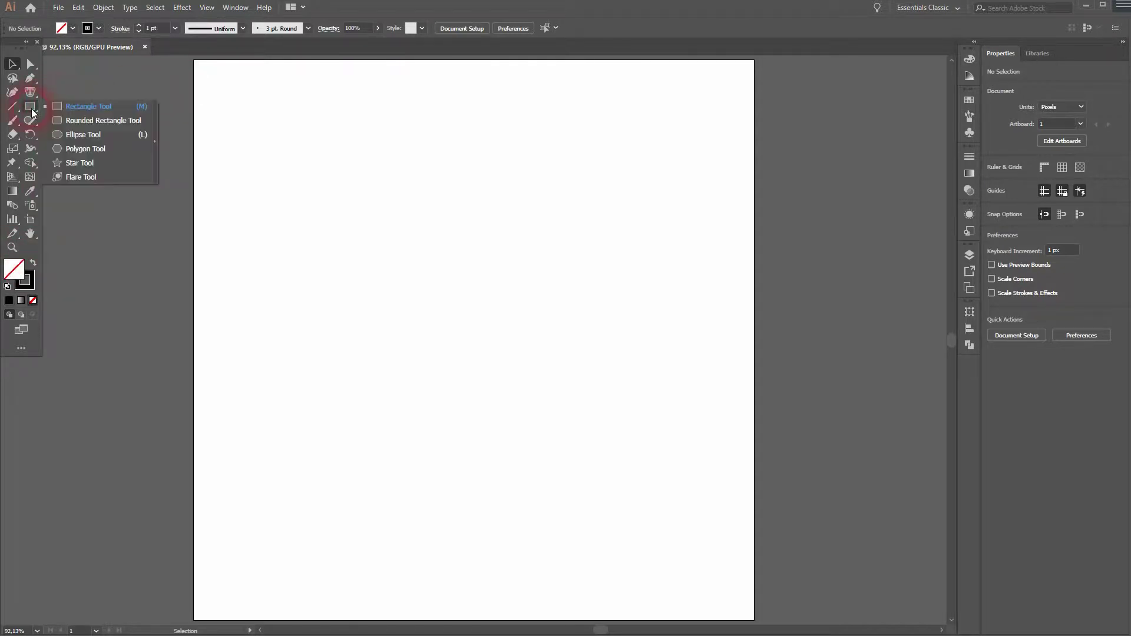
left_click(88, 106)
left_click_drag(355, 244, 648, 412)
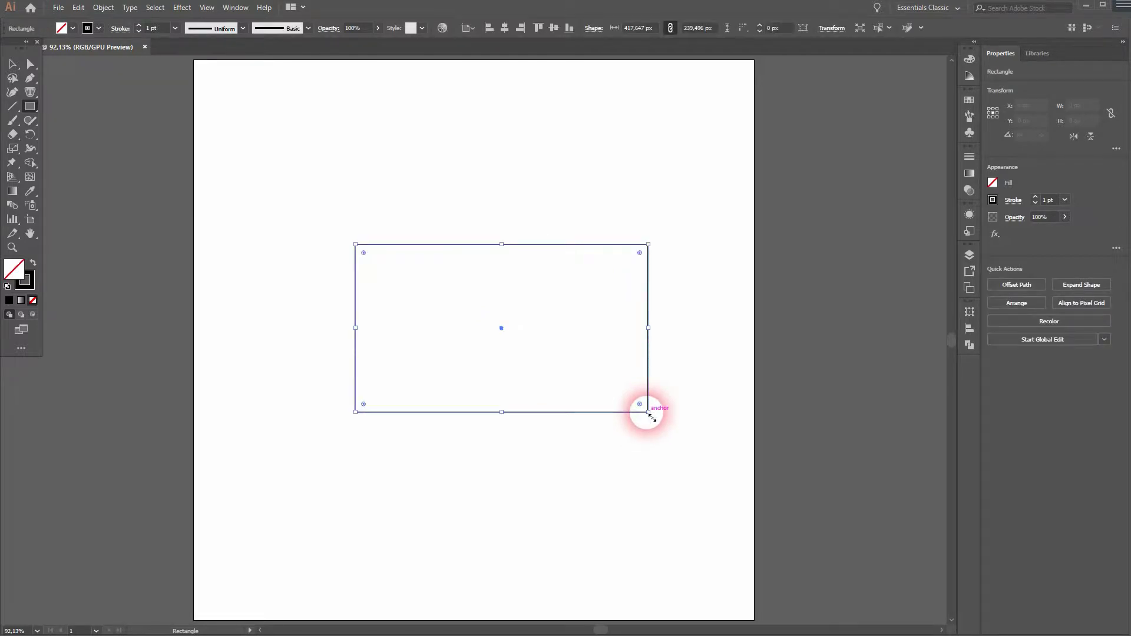
left_click(505, 28)
left_click(554, 28)
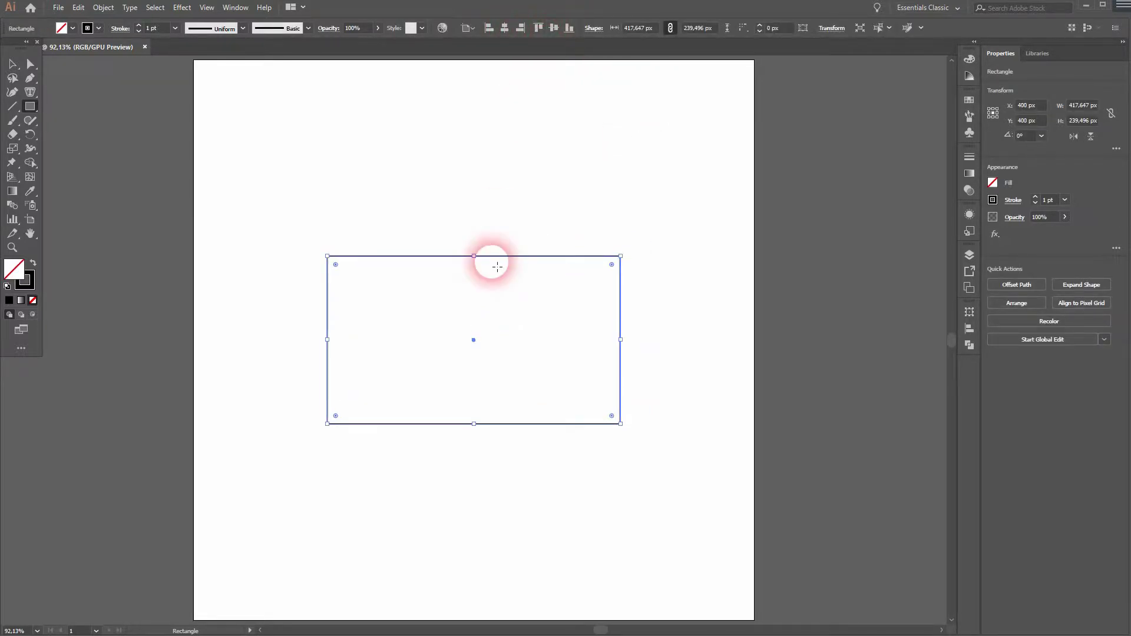
Step: Add two progressively smaller copies of the rectangle nested inside it, all sharing its lower-right corner
left_click_drag(328, 256, 452, 353)
left_click(652, 372, "ctrl")
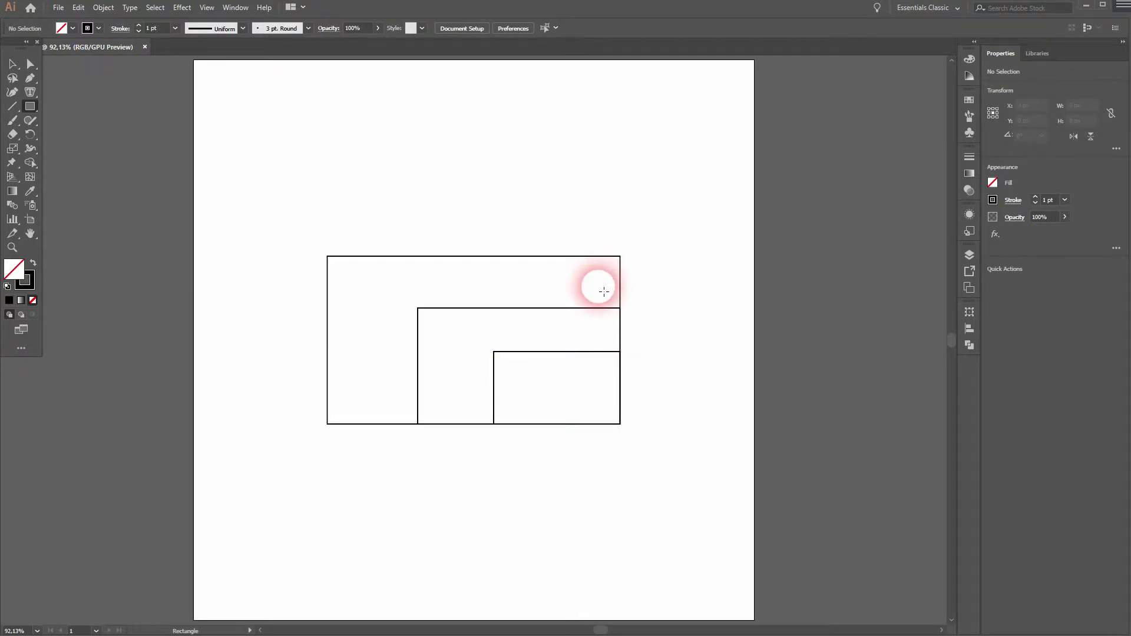
key("v")
Step: Draw a red, strokeless spacer rectangle about 70 by 74 px filling the gap between the outer and middle rectangles' top edges at their right end
left_click(30, 106)
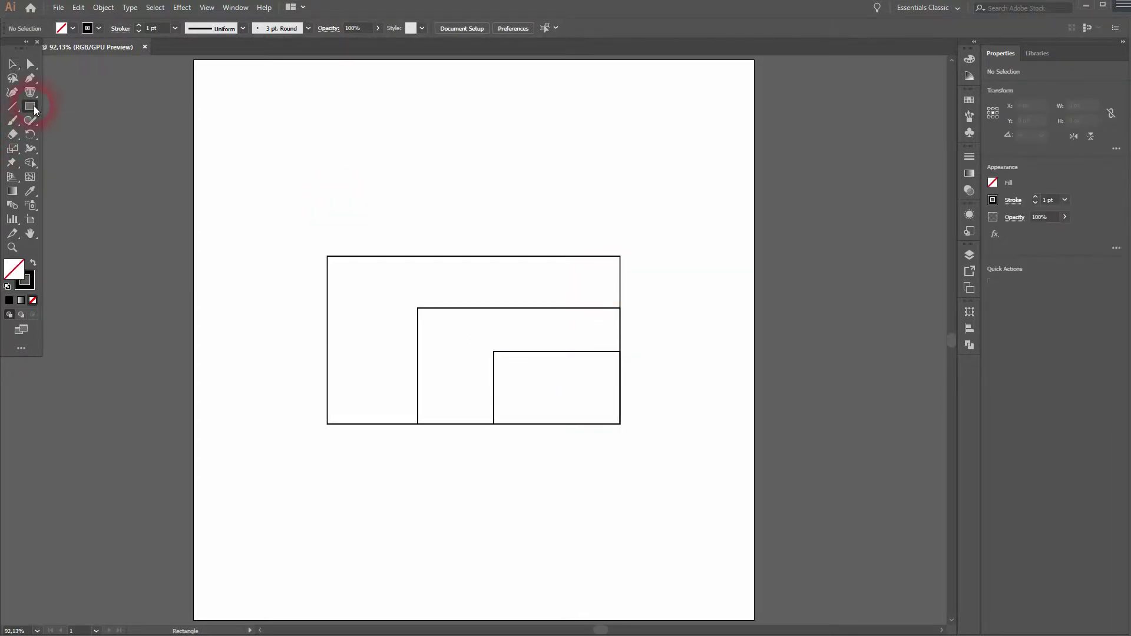
left_click(33, 262)
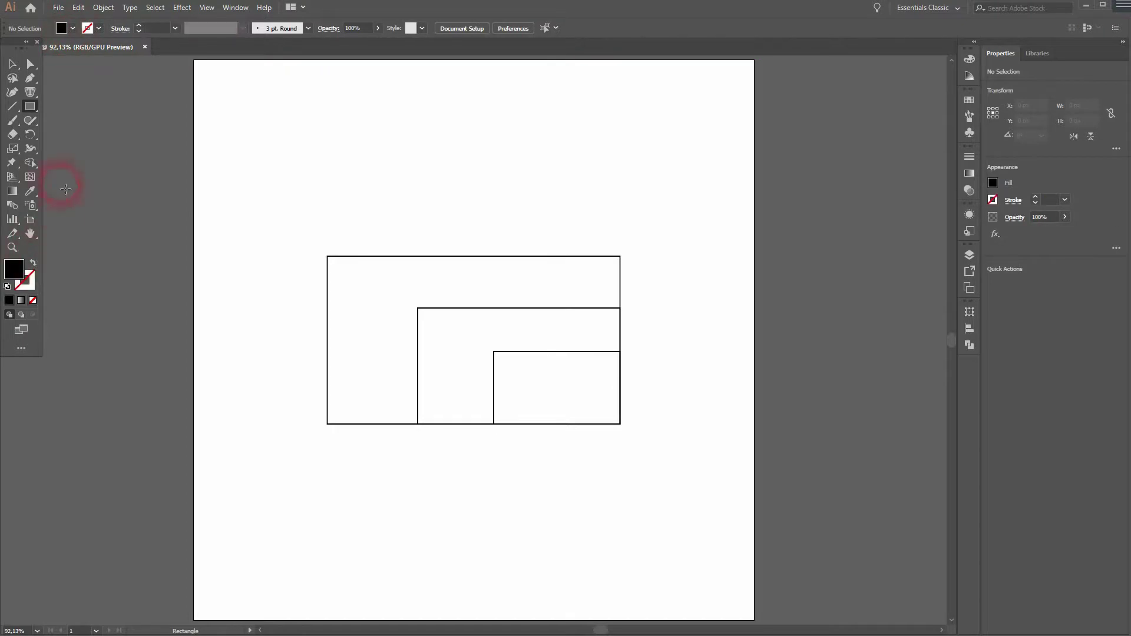
left_click(64, 29)
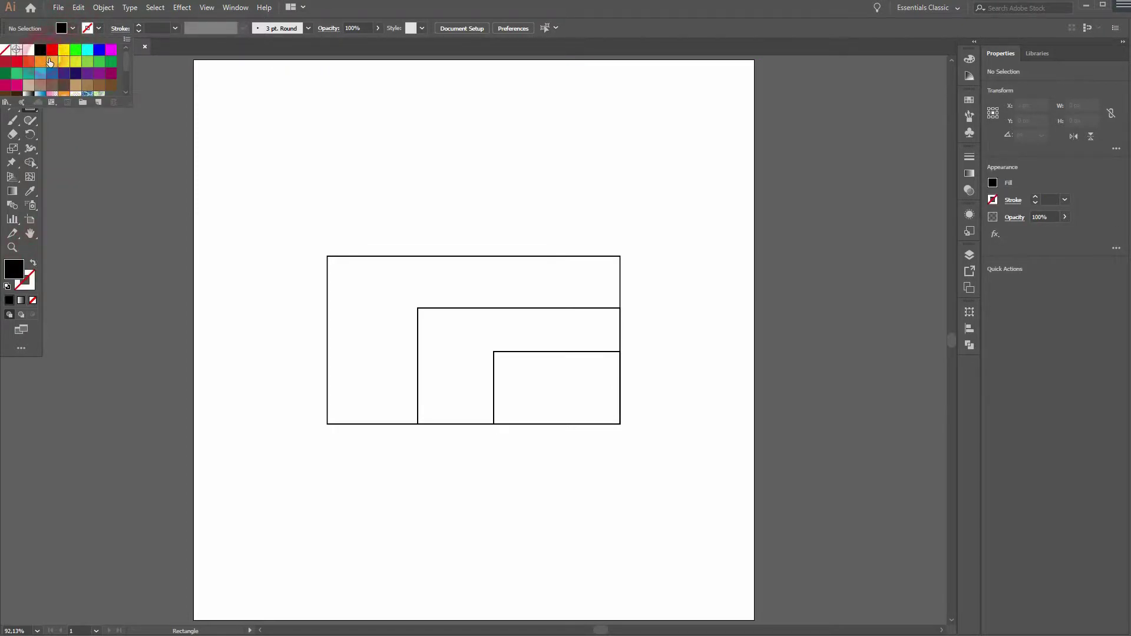
left_click(52, 51)
left_click(694, 216)
scroll(587, 258, "up", 3)
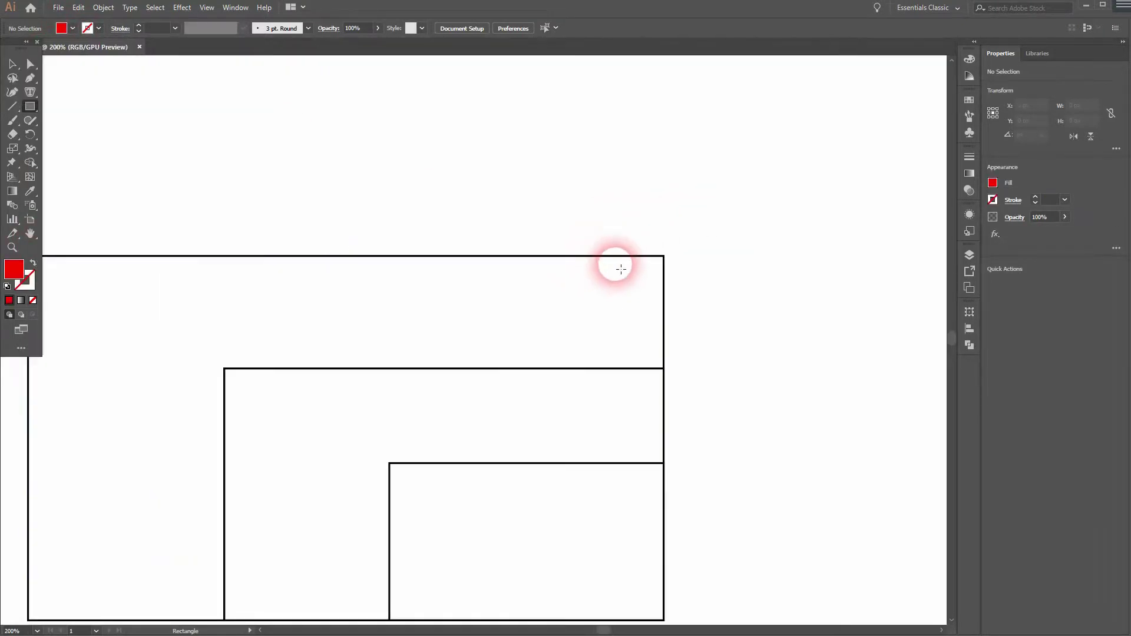
left_click_drag(558, 256, 664, 368)
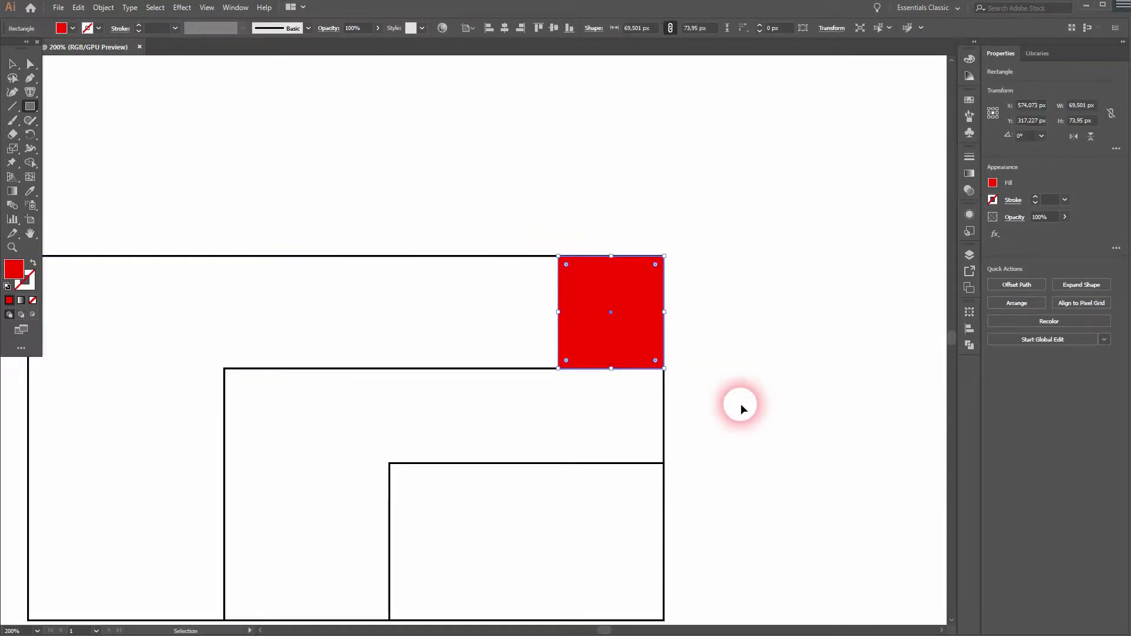
Step: Duplicate the red spacer in outline view, placing the copy directly below it against the middle rectangle's top edge
key("ctrl+y")
key("ctrl+shift+a")
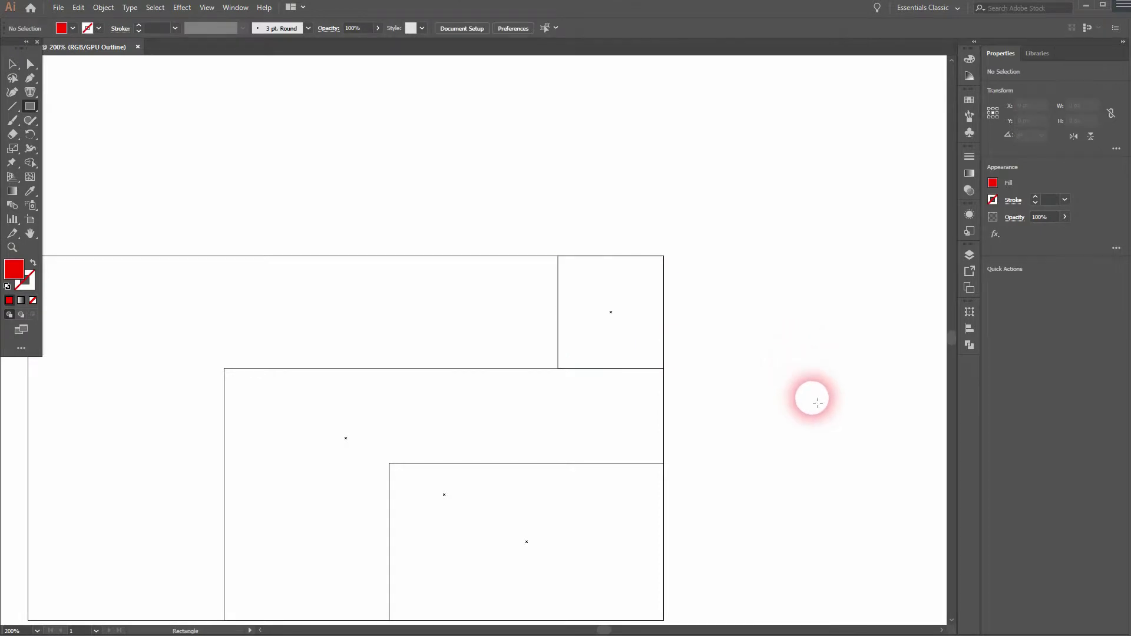
key("v")
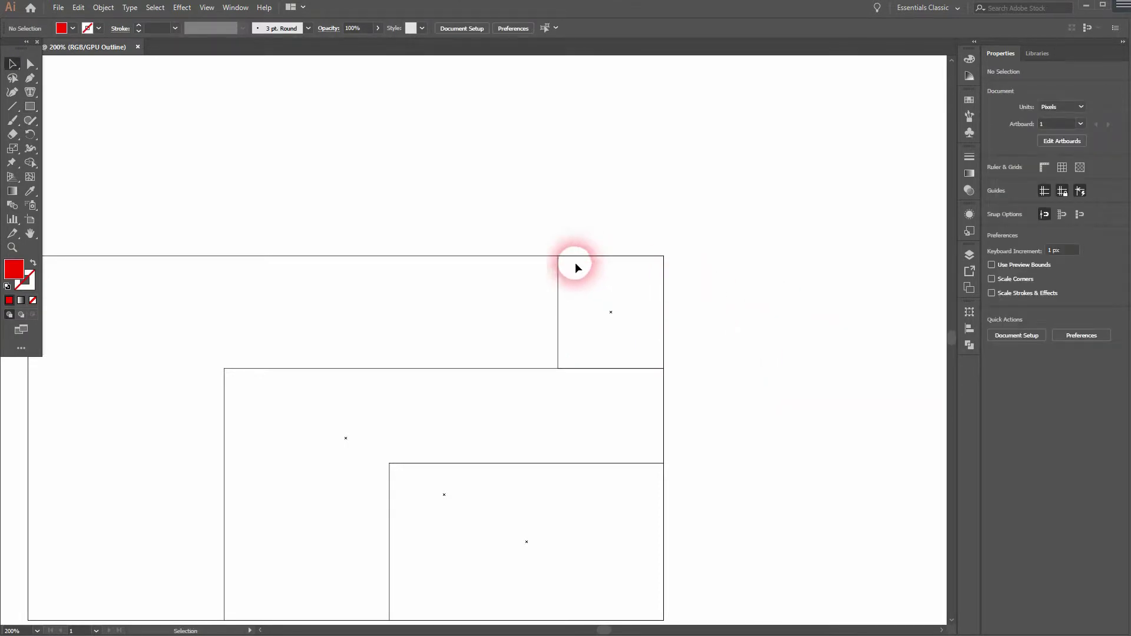
left_click(561, 330)
left_click_drag(561, 330, 629, 444)
key("ctrl+y")
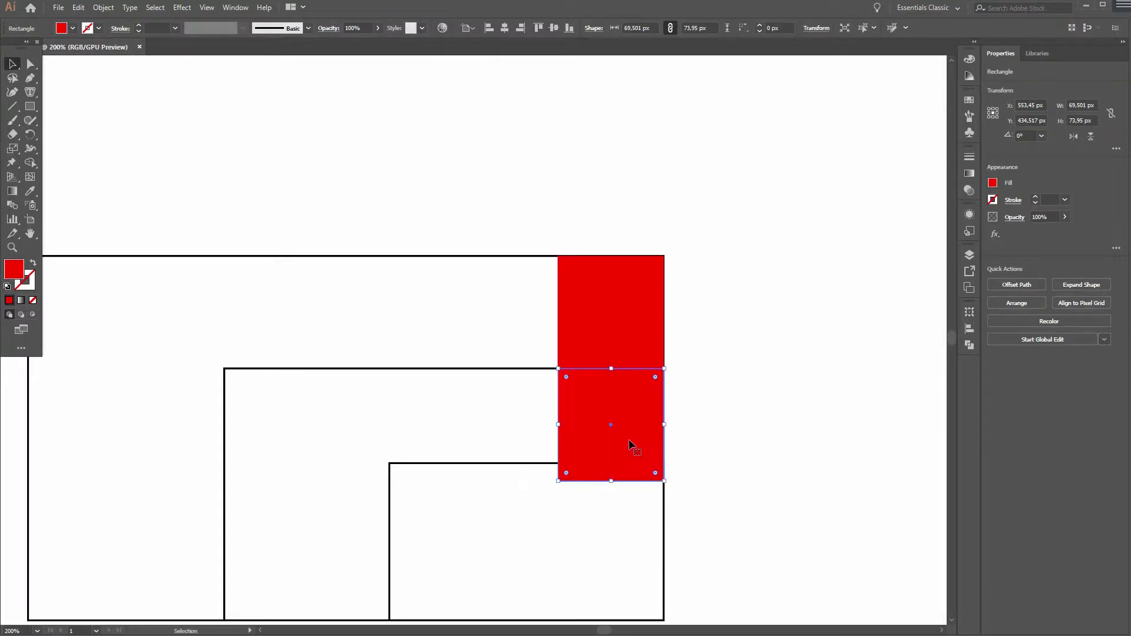
Step: Scale down the smallest rectangle from its upper-left corner in outline view until its top edge meets the lower spacer's bottom edge
key("ctrl+y")
left_click(812, 408)
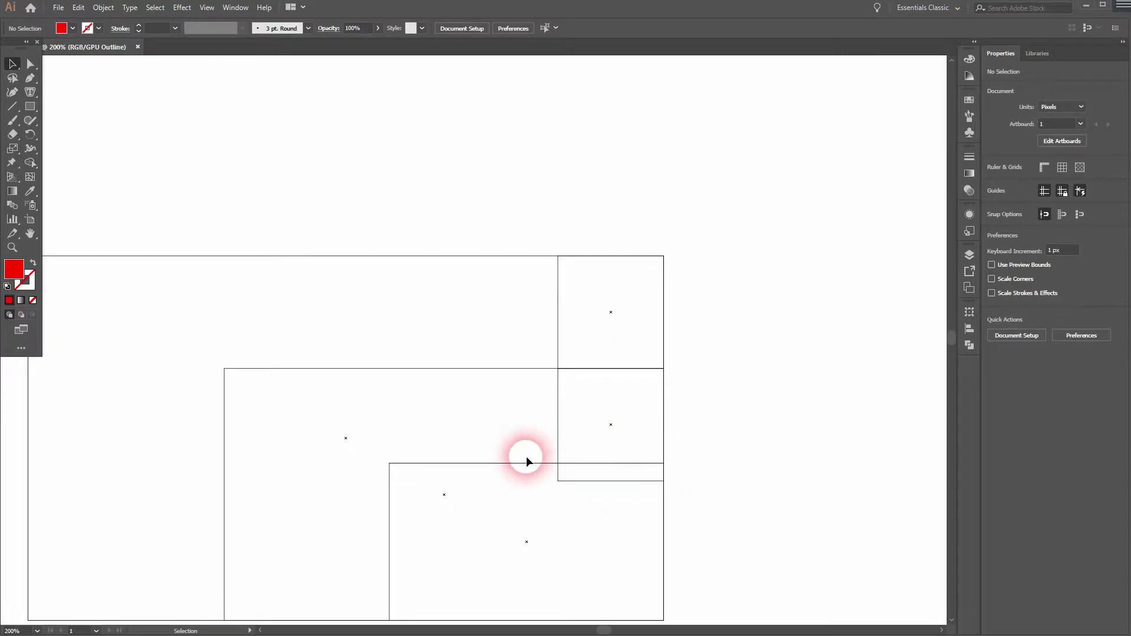
left_click(390, 464)
left_click_drag(391, 464, 421, 481)
left_click(759, 458)
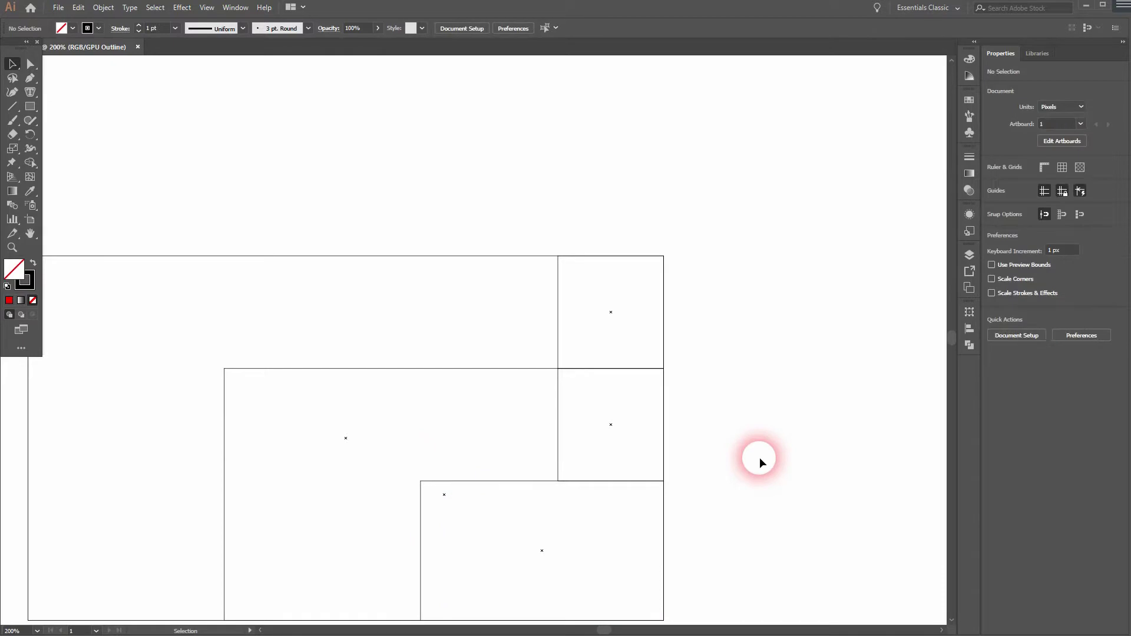
key("ctrl+y")
Step: Delete both red spacer rectangles
left_click(627, 411)
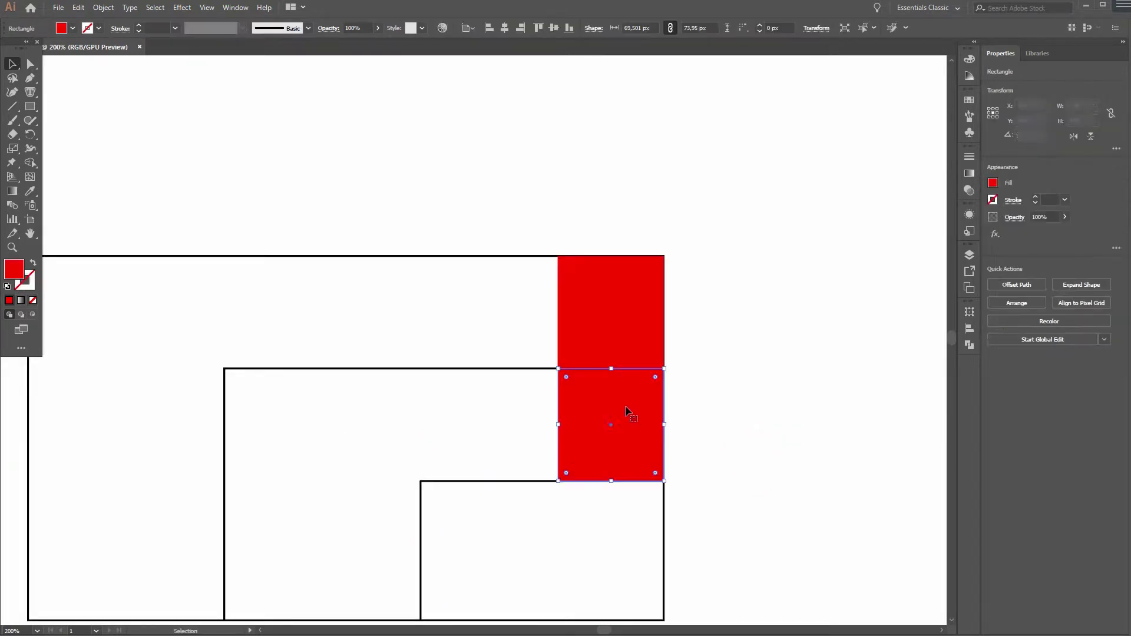
key("Delete")
left_click(611, 334)
key("Delete")
scroll(760, 366, "right", 1)
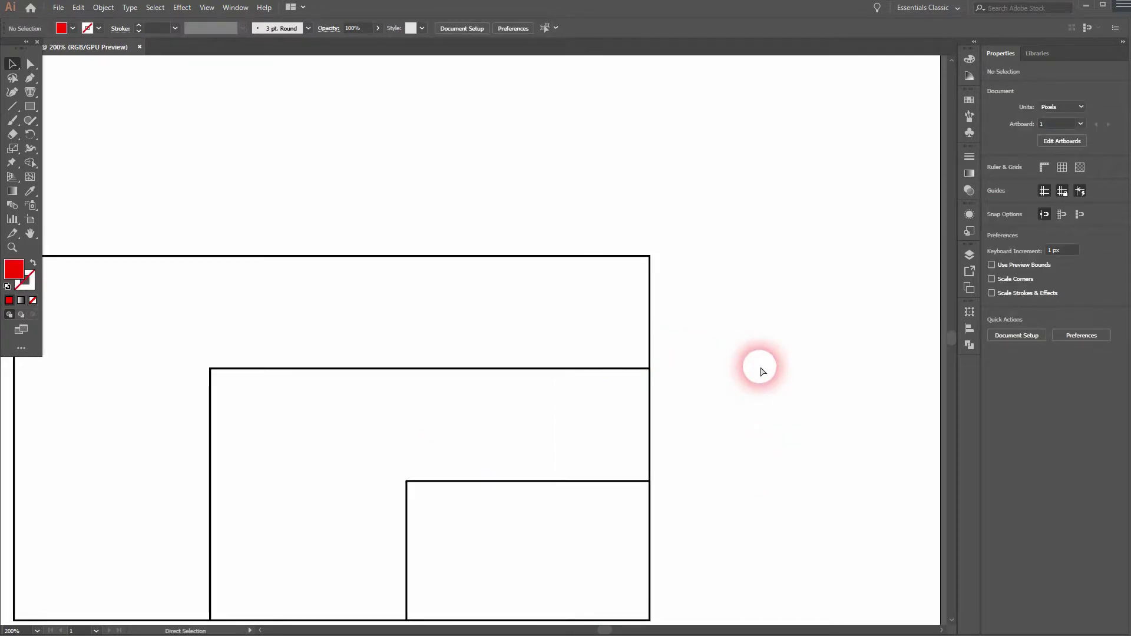
key("ctrl+0")
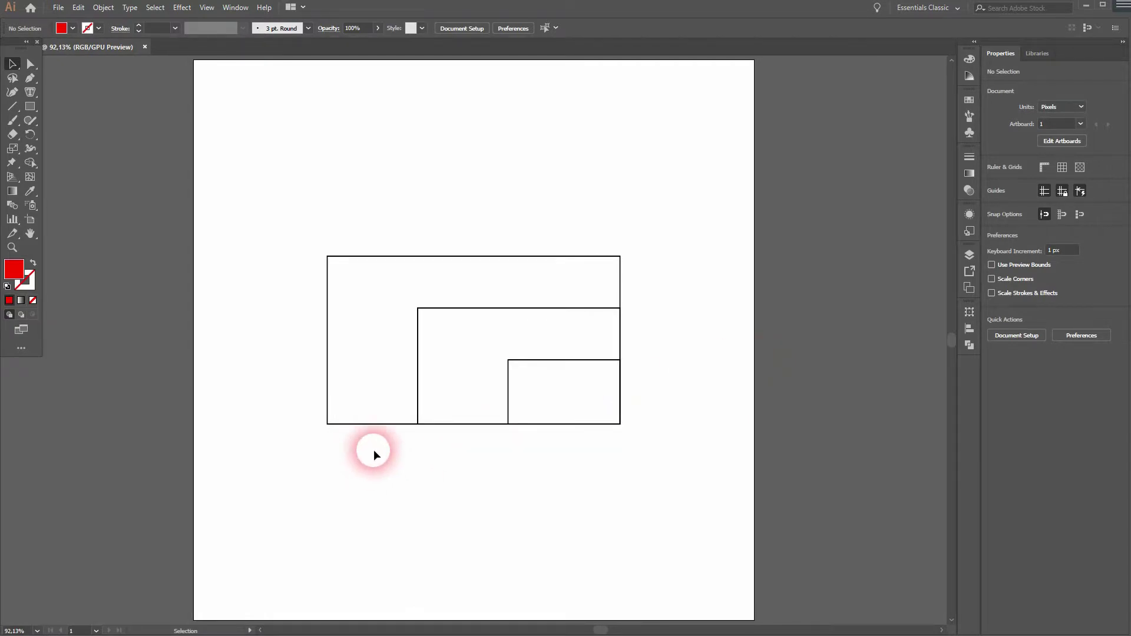
Step: Round the upper-left corners of all three nested rectangles together to a radius of about 67 px
left_click(31, 64)
left_click(88, 64)
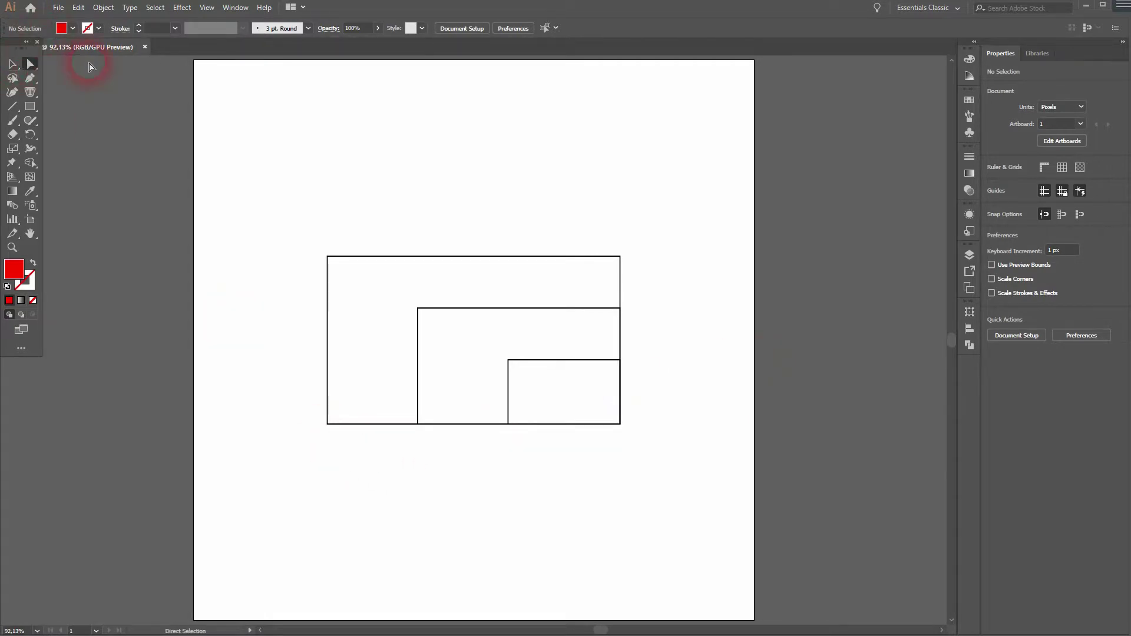
left_click(327, 258)
left_click(418, 309, "shift")
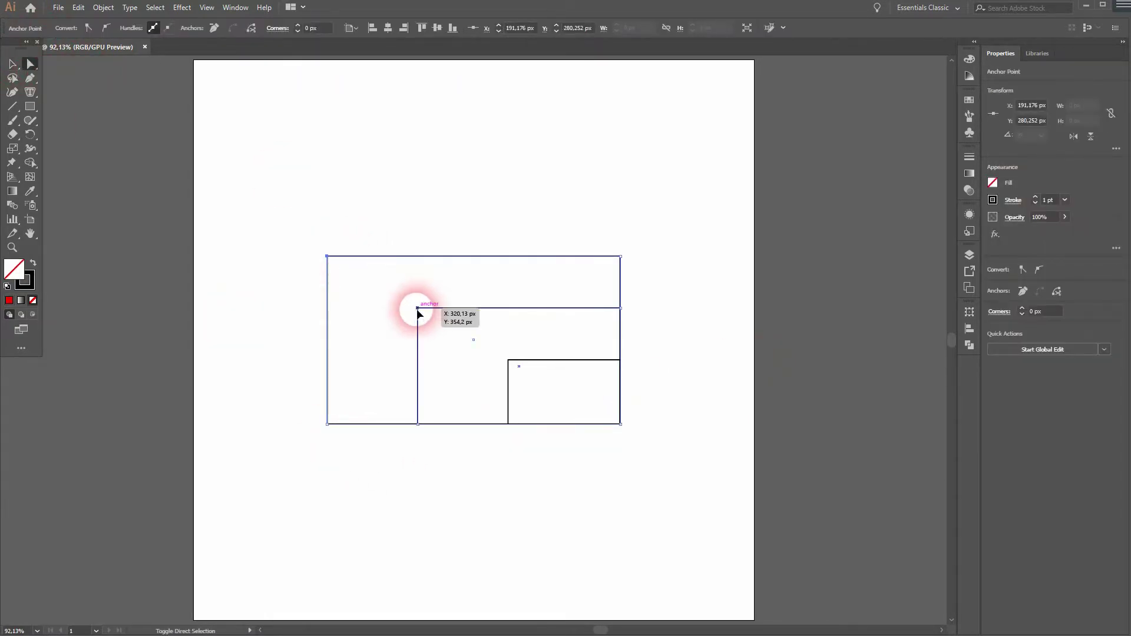
left_click(508, 361, "shift")
left_click_drag(426, 319, 480, 341)
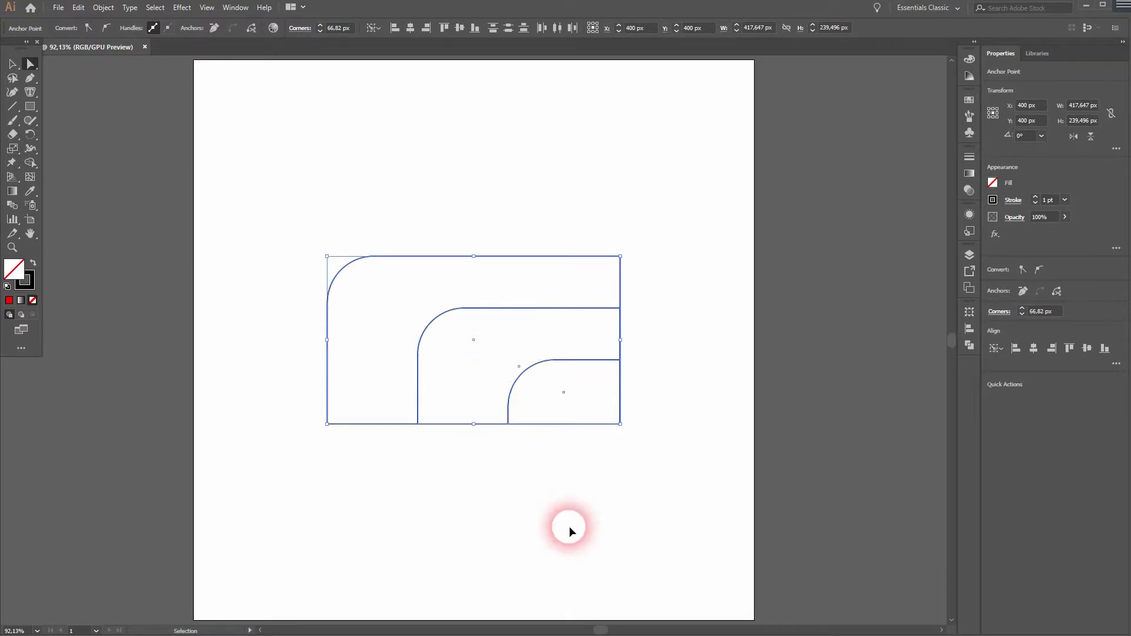
left_click(569, 528)
key("v")
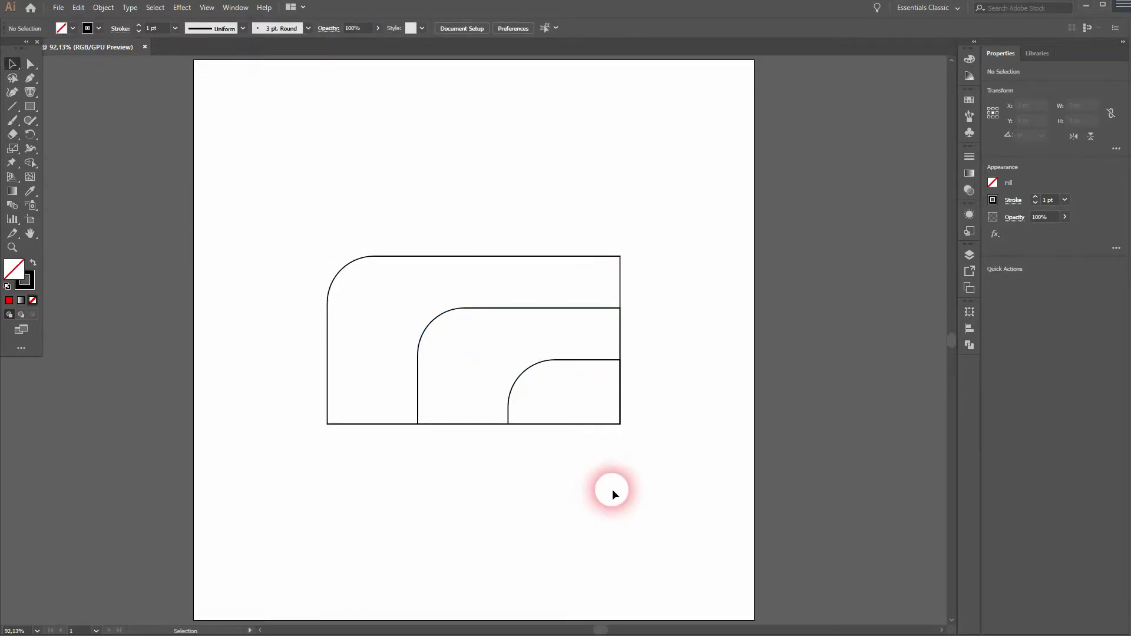
Step: Set the stroke weight of all three nested shapes to 5 pt
left_click_drag(263, 464, 695, 209)
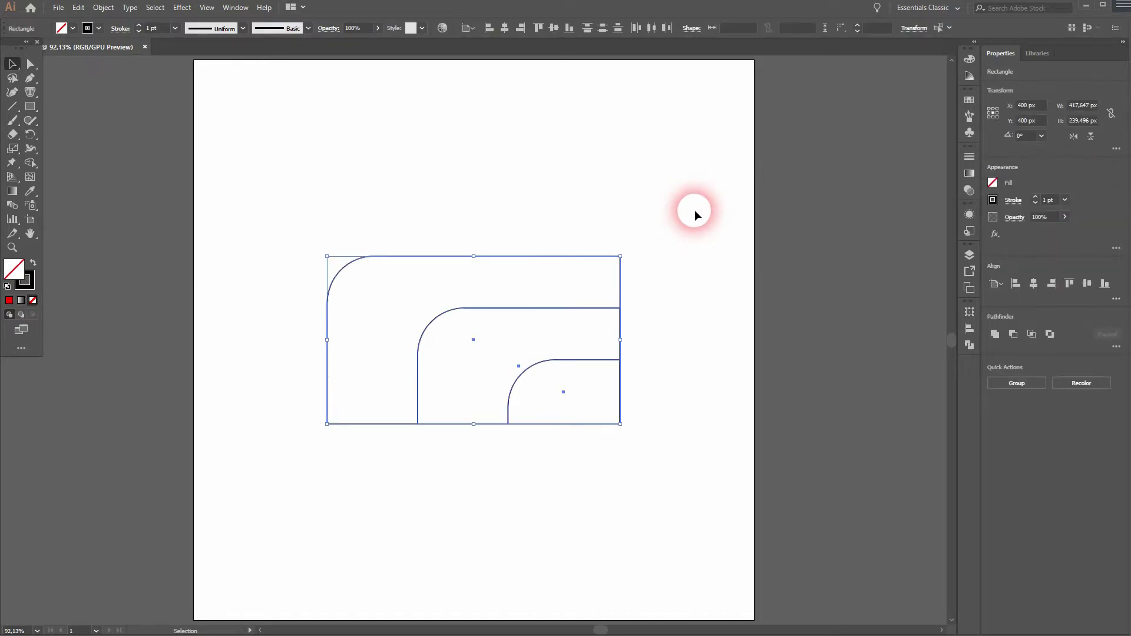
left_click(139, 27)
left_click(139, 26)
left_click(139, 27)
left_click(139, 27)
left_click(139, 27)
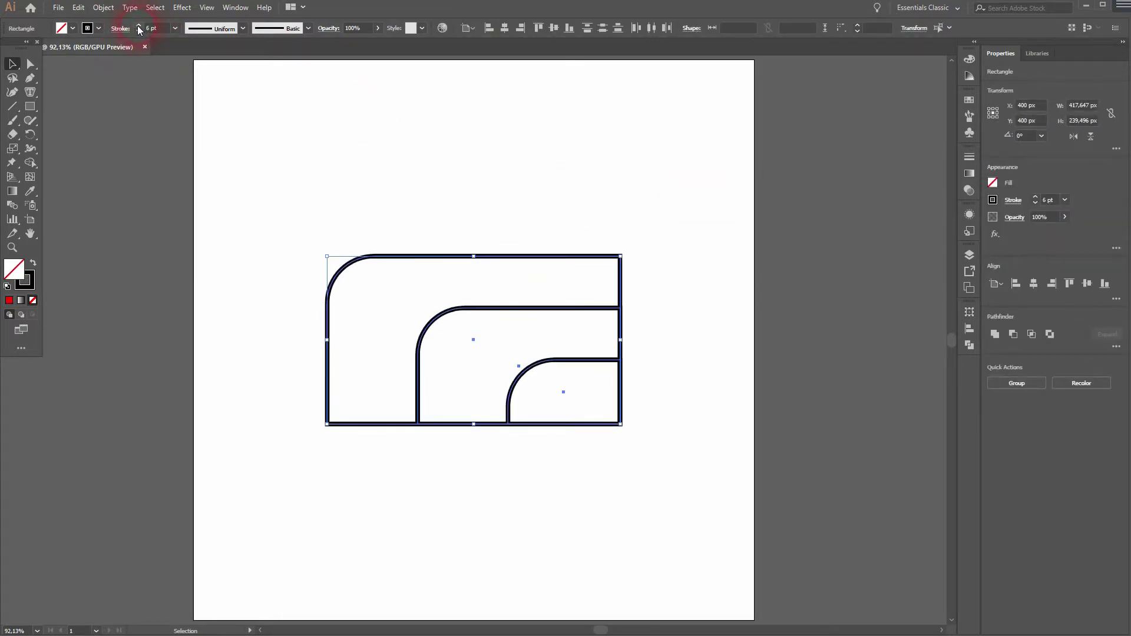
left_click(139, 30)
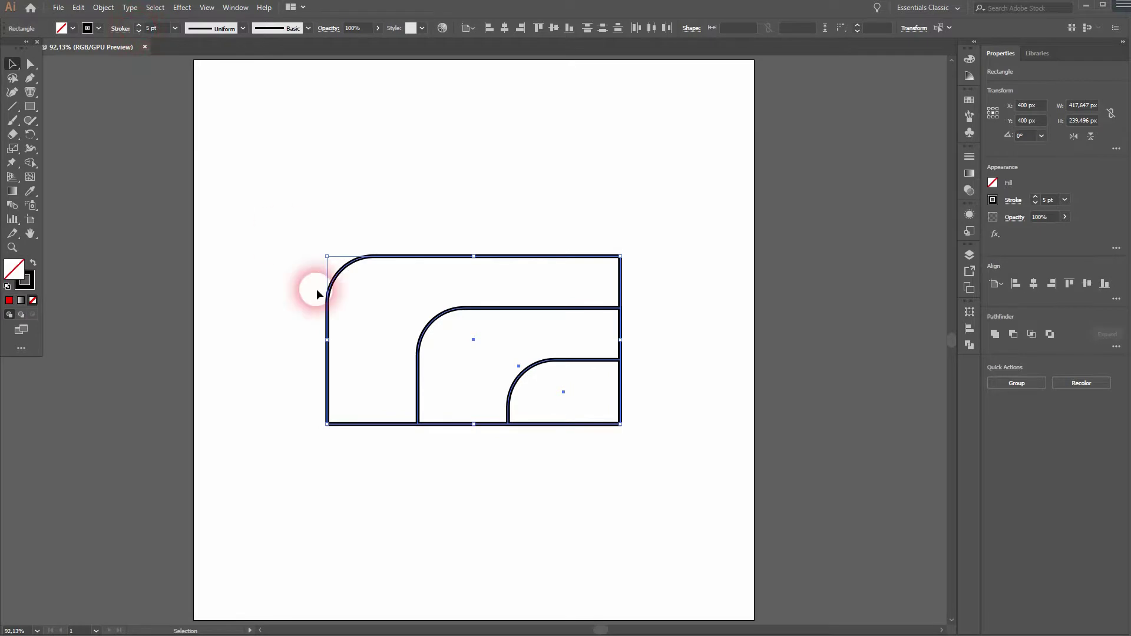
left_click(121, 30)
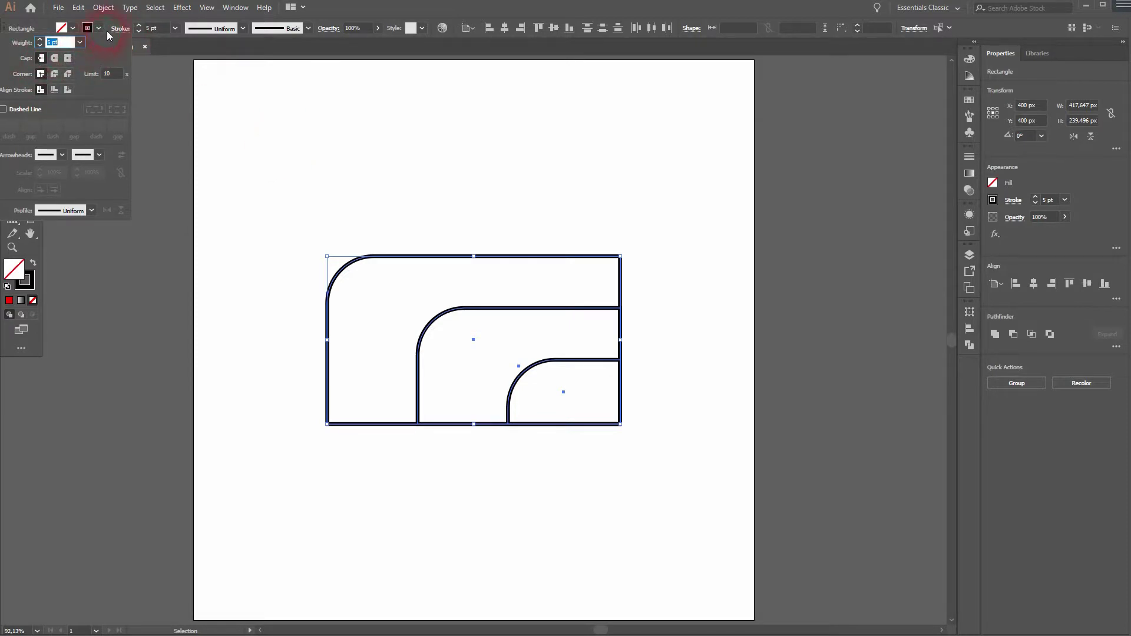
left_click(127, 31)
left_click(369, 215)
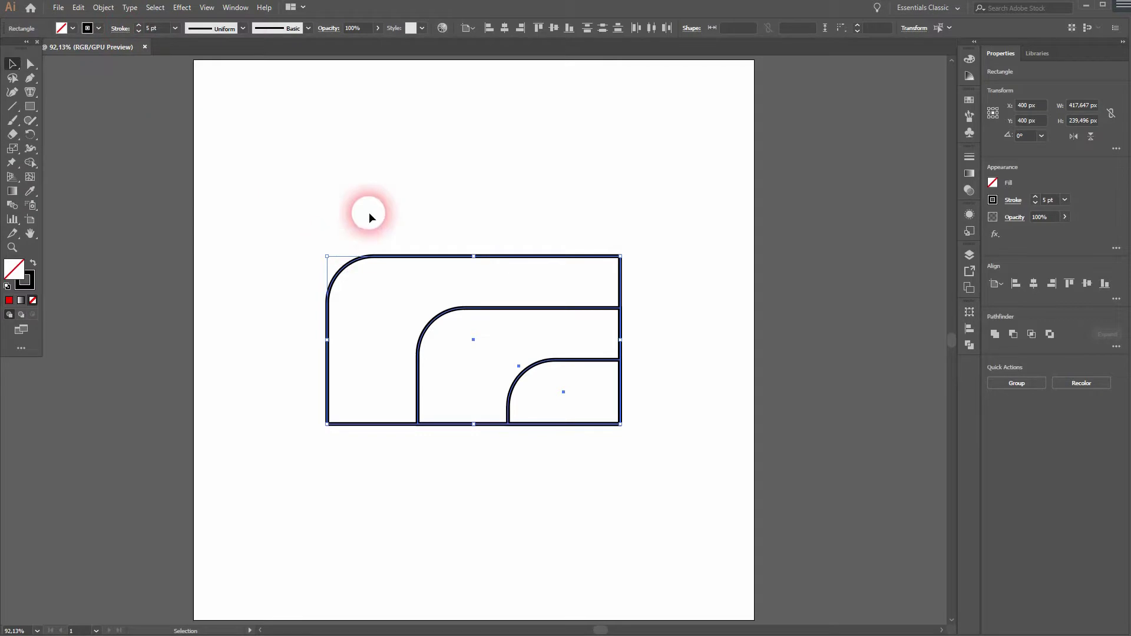
Step: Split the three nested shapes into separate regions with the Shape Builder tool, filling each one red
left_click_drag(281, 450, 723, 214)
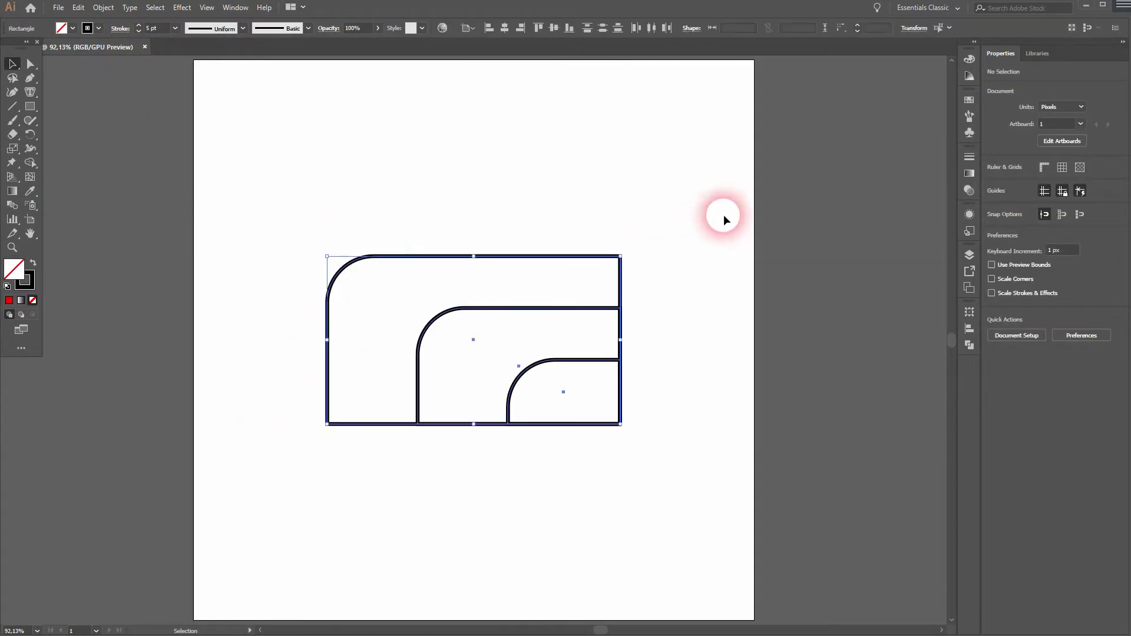
left_click_drag(31, 166, 71, 155)
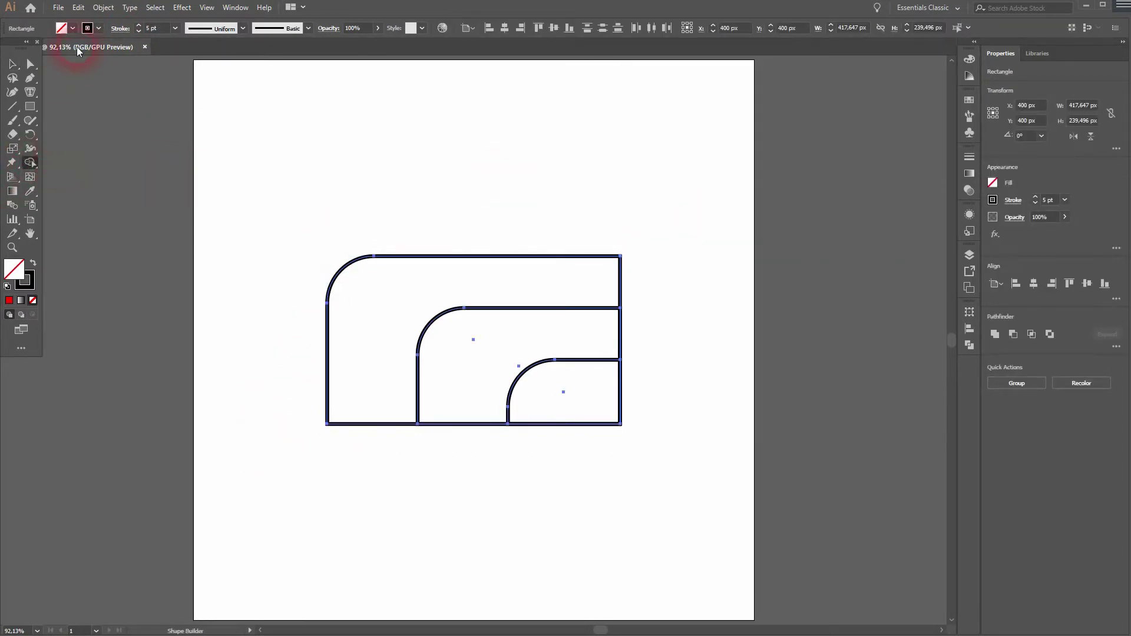
left_click(36, 266)
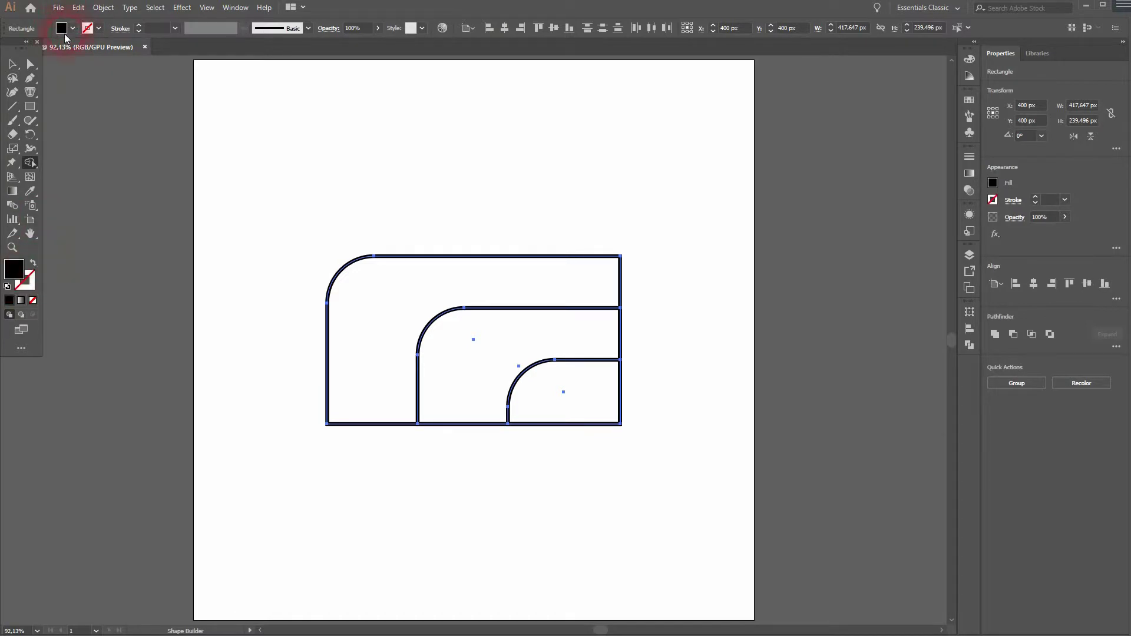
left_click(64, 31)
left_click(57, 52)
left_click(395, 318)
left_click(482, 355)
left_click(568, 384)
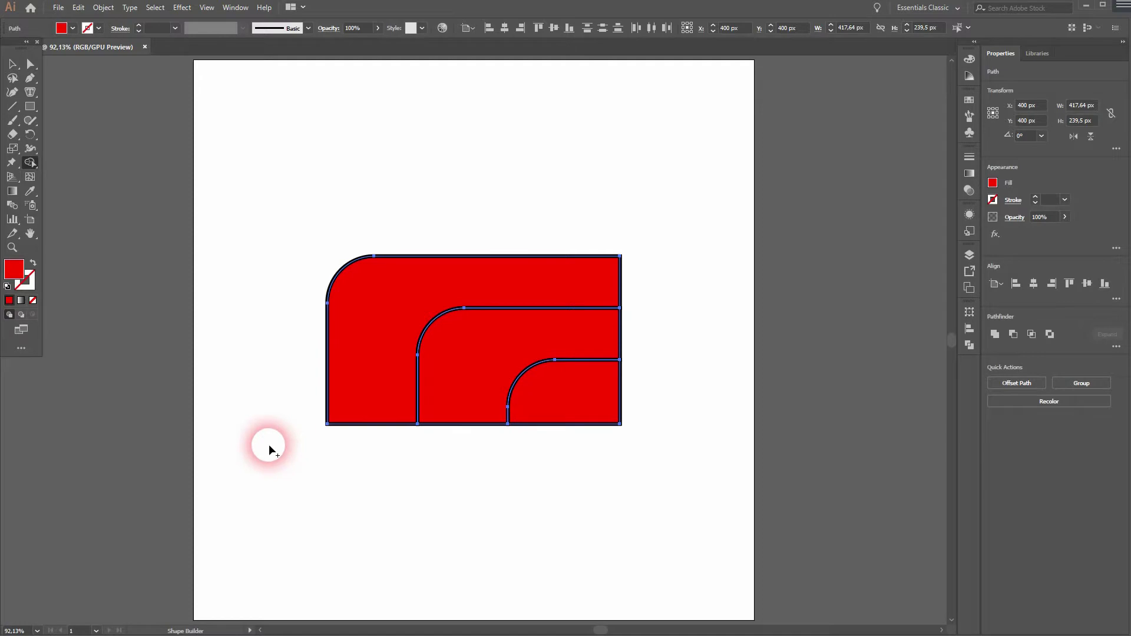
Step: Move the outer red band away from the other shapes and return it to its original position
key("v")
left_click_drag(282, 203, 702, 445)
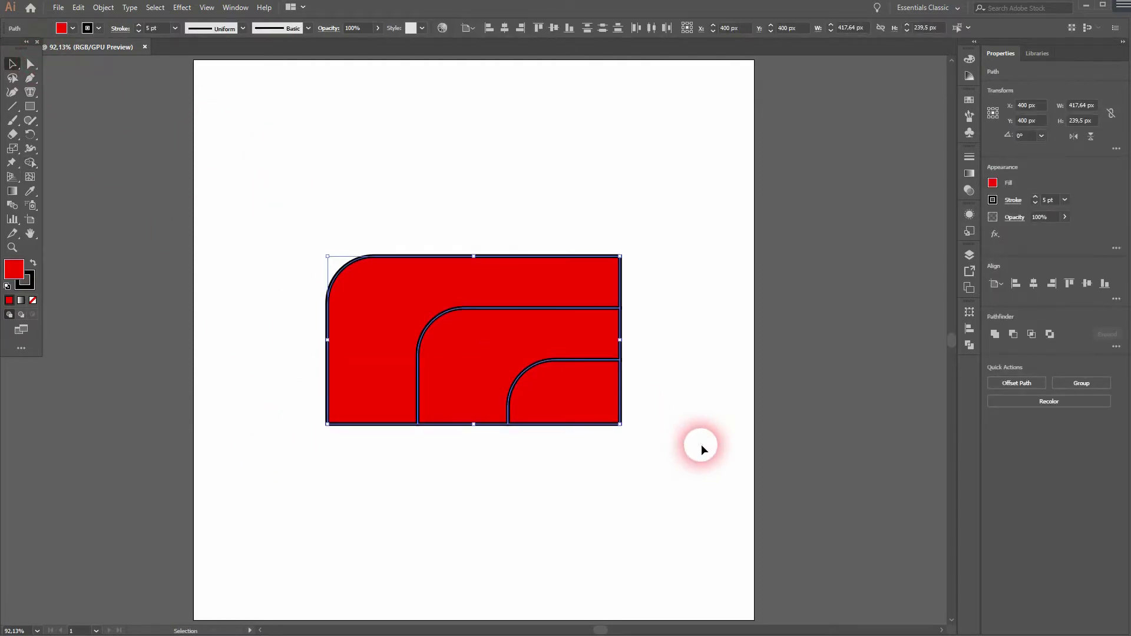
left_click(105, 10)
left_click(518, 218)
left_click(376, 310)
left_click_drag(375, 311, 266, 208)
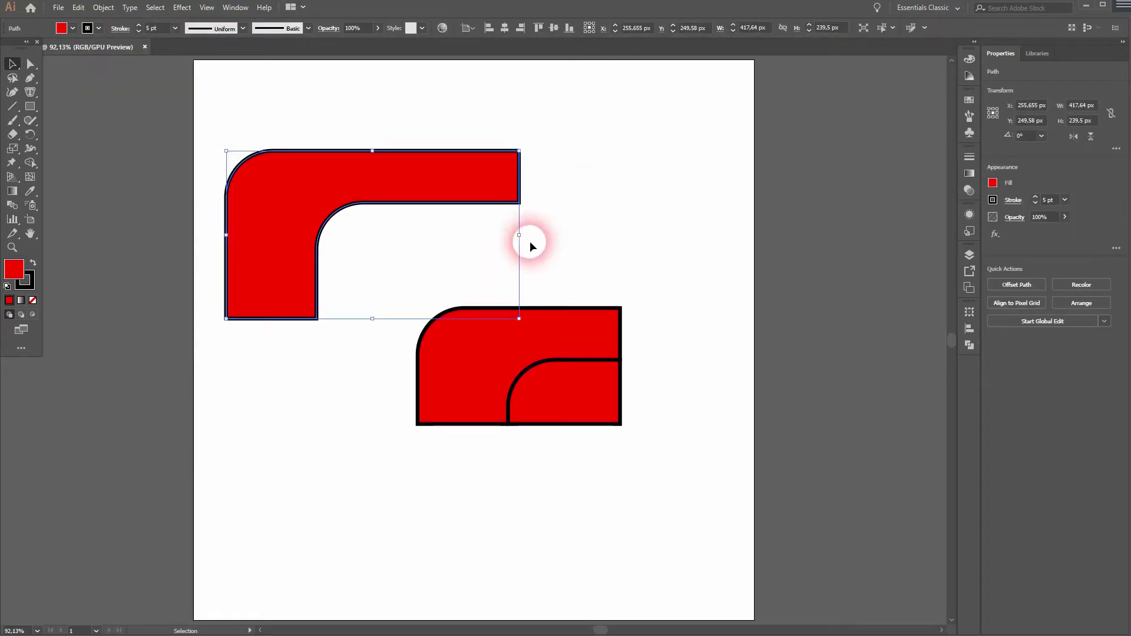
key("ctrl+1")
left_click_drag(516, 203, 627, 319)
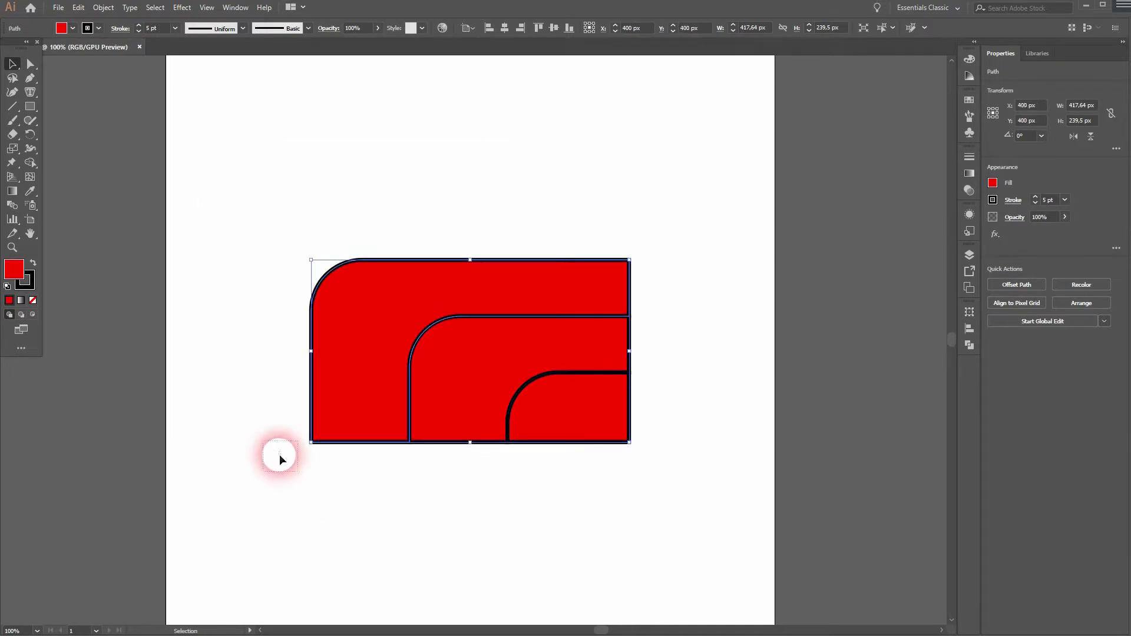
Step: Expand the fill and stroke of all three outlined red shapes
left_click_drag(279, 455, 783, 165)
left_click(103, 7)
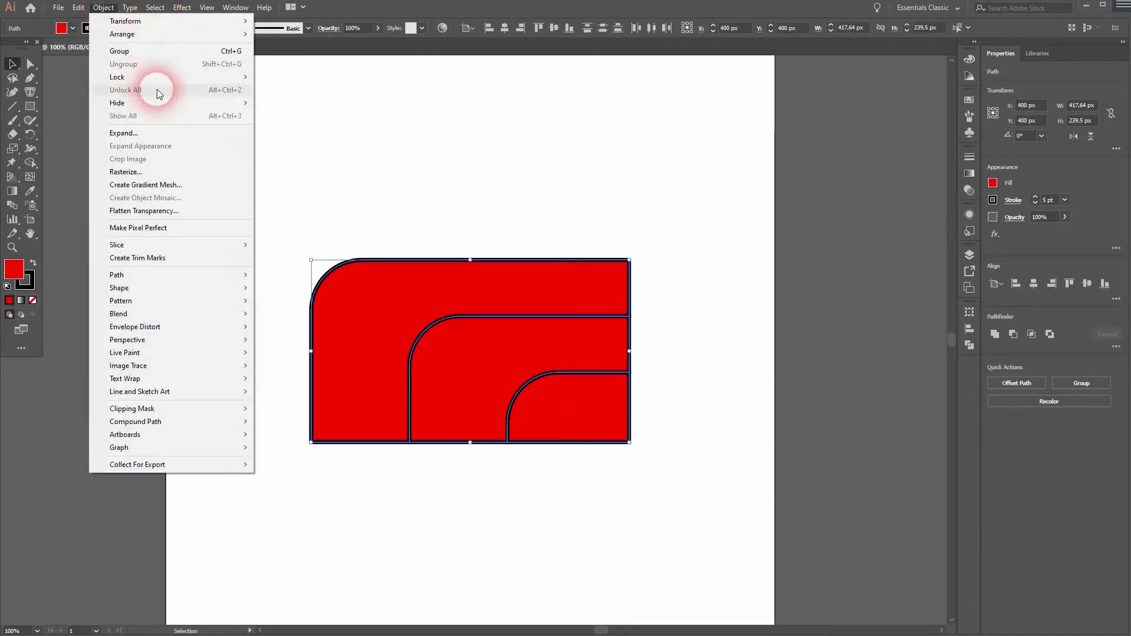
left_click(190, 135)
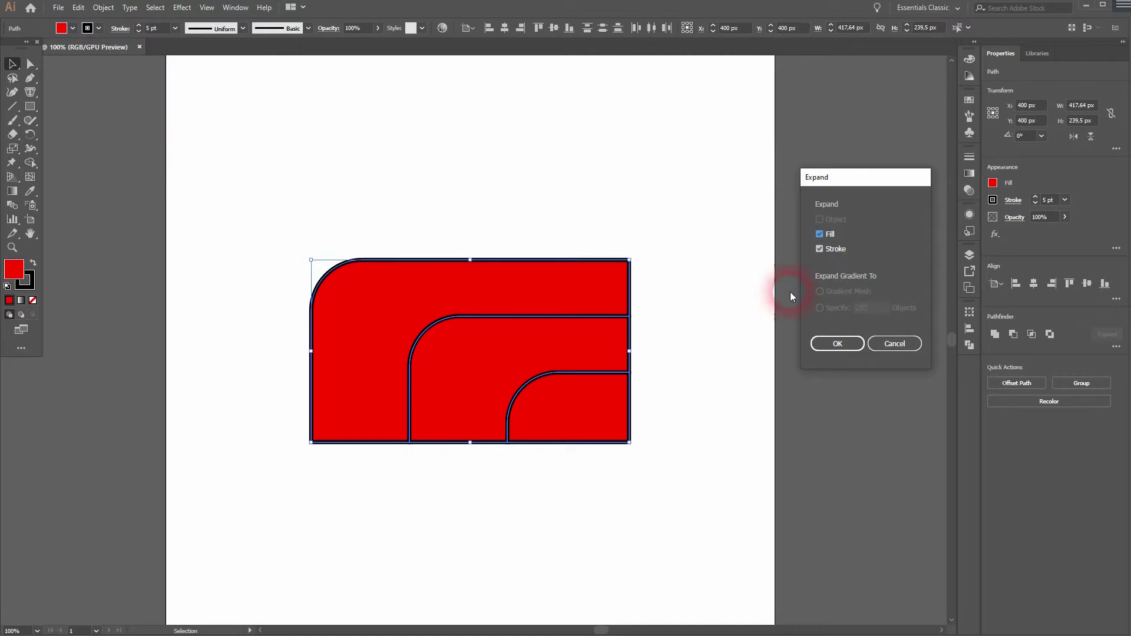
left_click(843, 348)
left_click(708, 392)
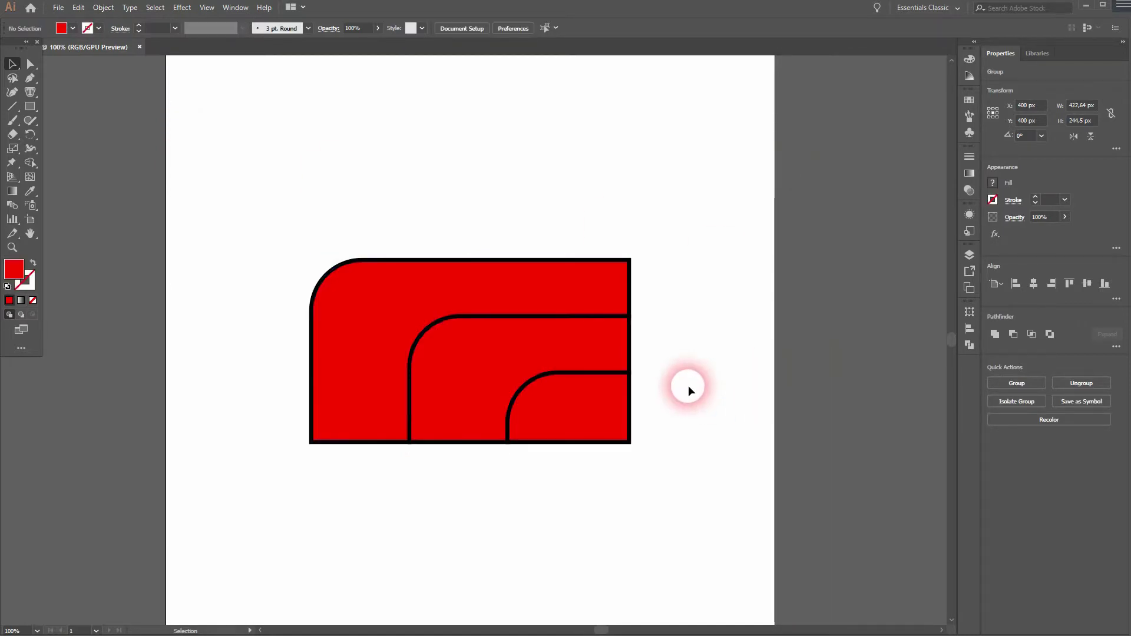
left_click_drag(356, 288, 254, 226)
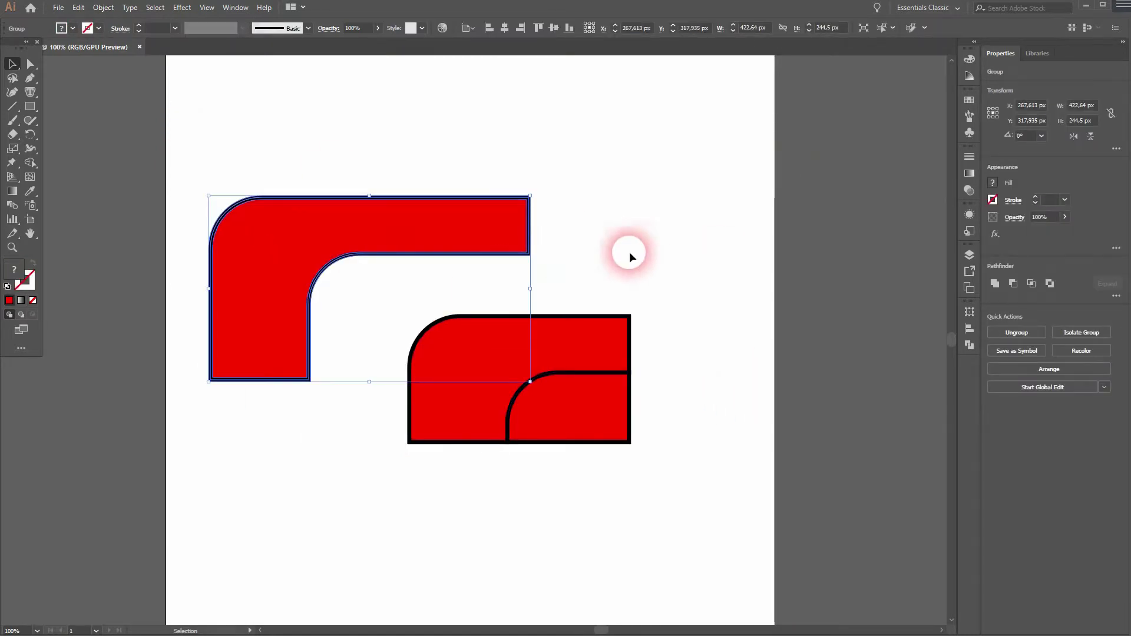
key("ctrl+z")
Step: Ungroup the expanded shapes so their fills and outlines are separate objects
left_click_drag(270, 488, 632, 255)
left_click(103, 7)
left_click(167, 64)
left_click(107, 8)
left_click(462, 235)
Step: Move the outer band's red fill away from its black outline and undo the move
left_click(381, 320)
left_click_drag(380, 320, 179, 189)
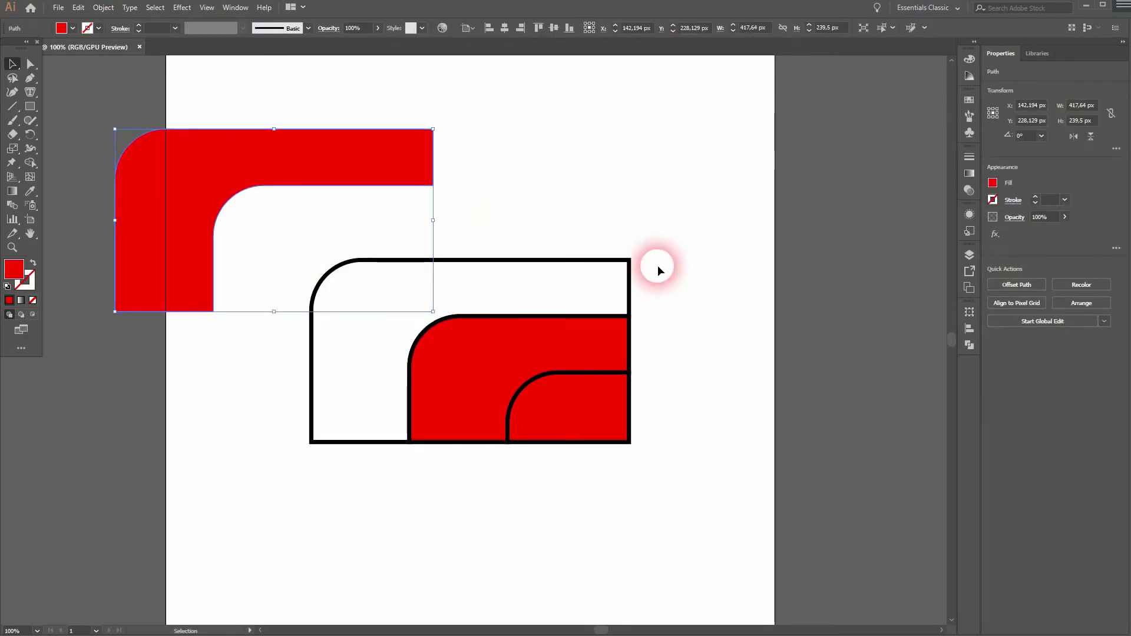
key("ctrl+z")
left_click(663, 310)
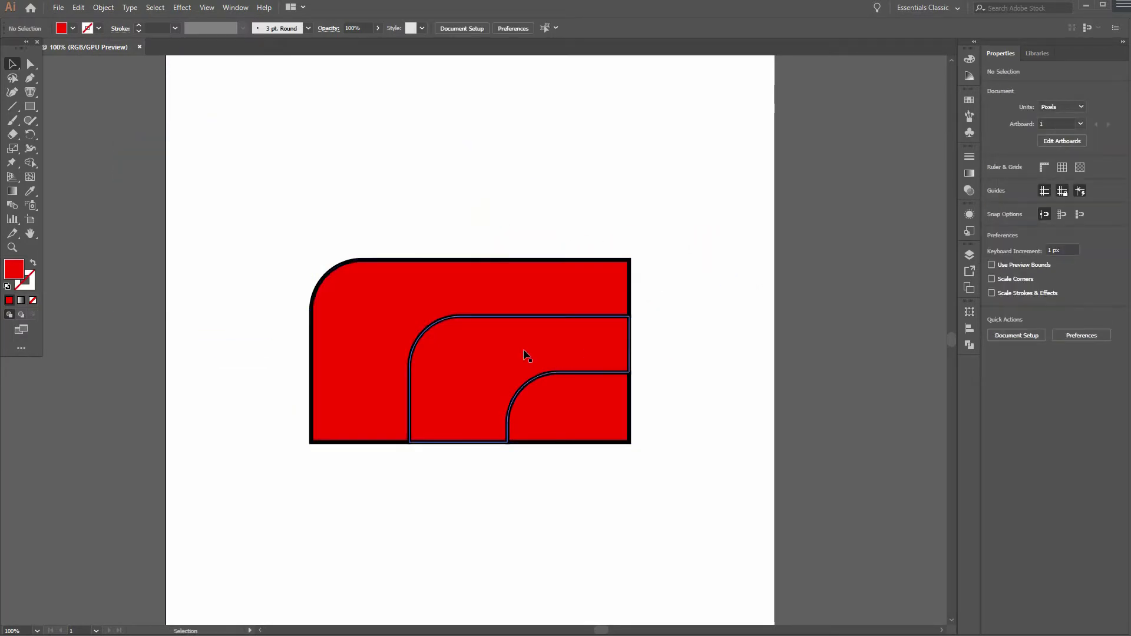
Step: Try moving and then deleting the middle band's black outline, undoing both changes
scroll(460, 332, "up", 2)
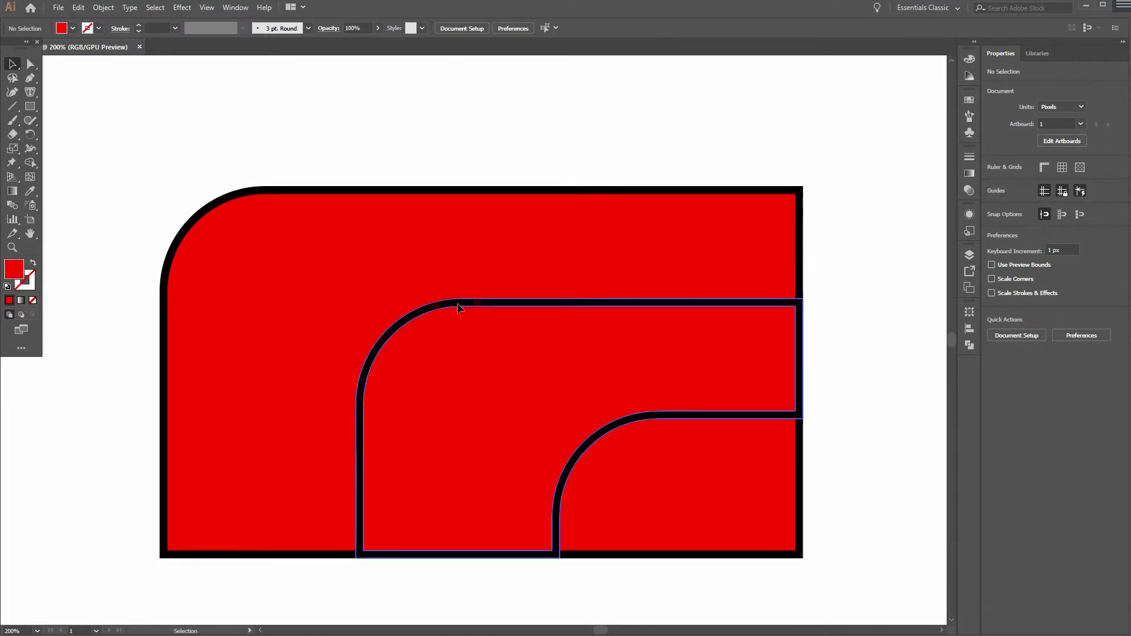
left_click(459, 308)
left_click_drag(459, 308, 503, 103)
key("ctrl+z")
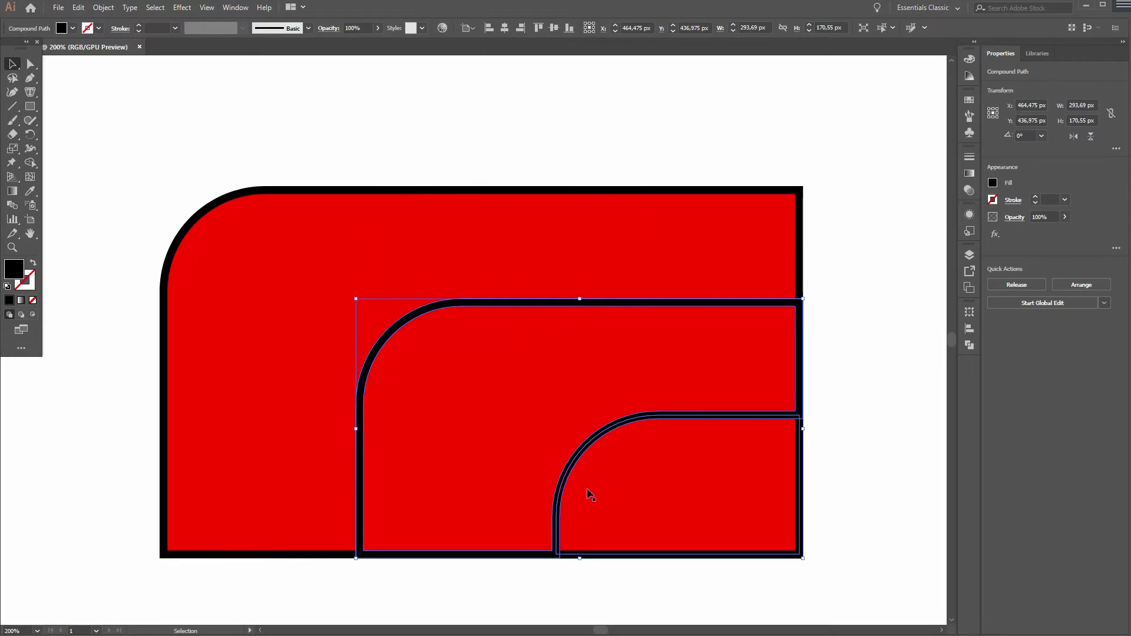
key("Delete")
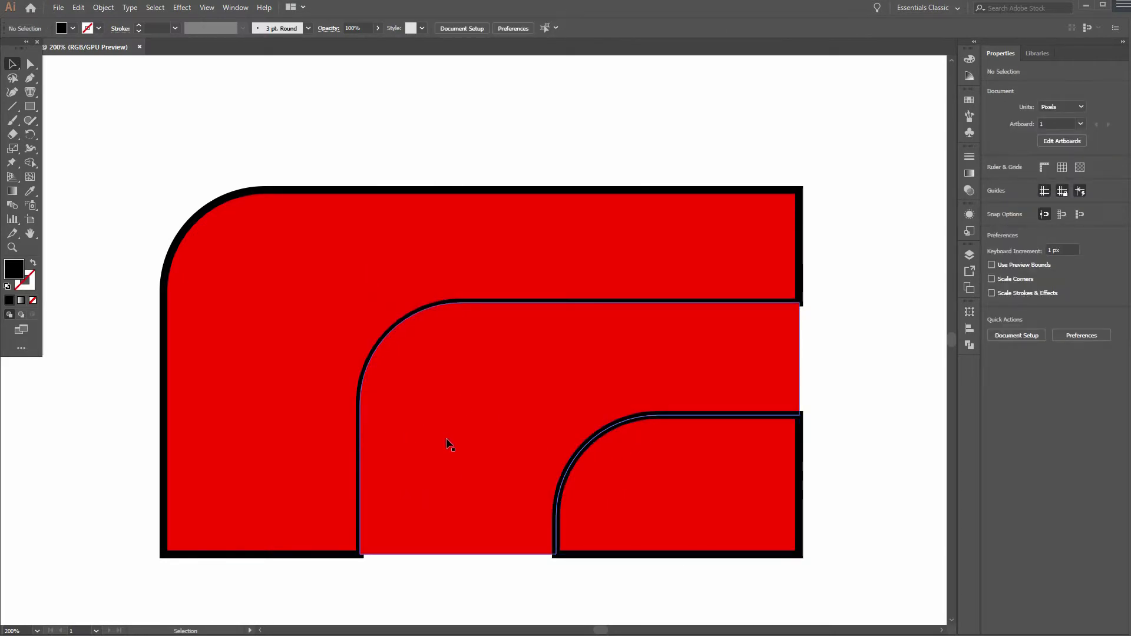
key("ctrl+z")
Step: Remove the black outline around the outer red band with the Shape Builder tool
left_click_drag(130, 576, 848, 168)
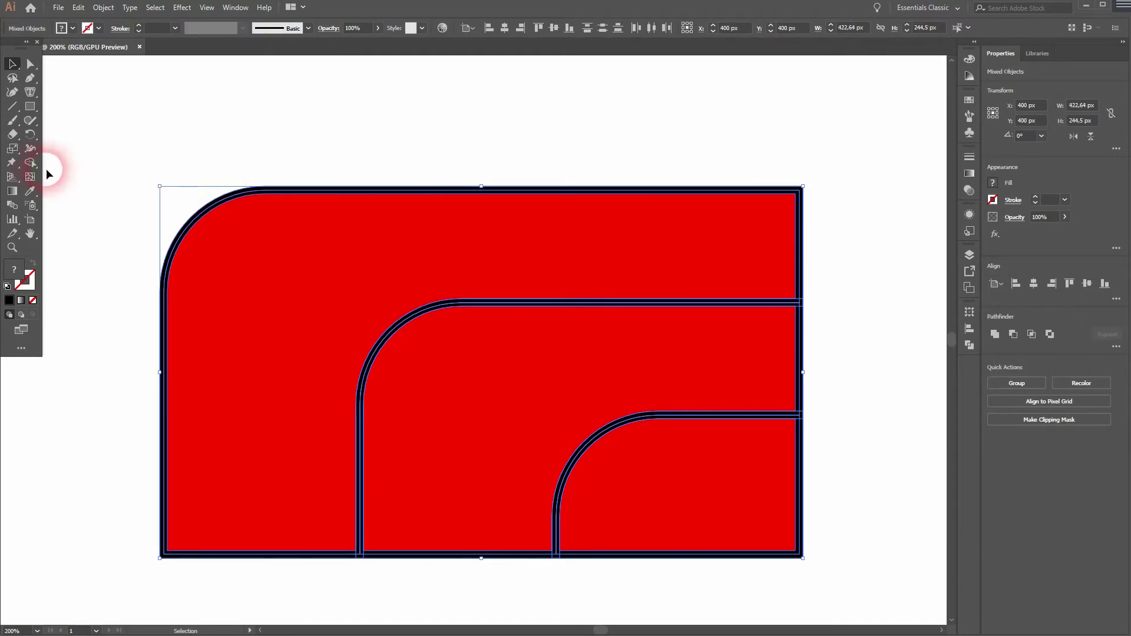
left_click_drag(33, 163, 63, 171)
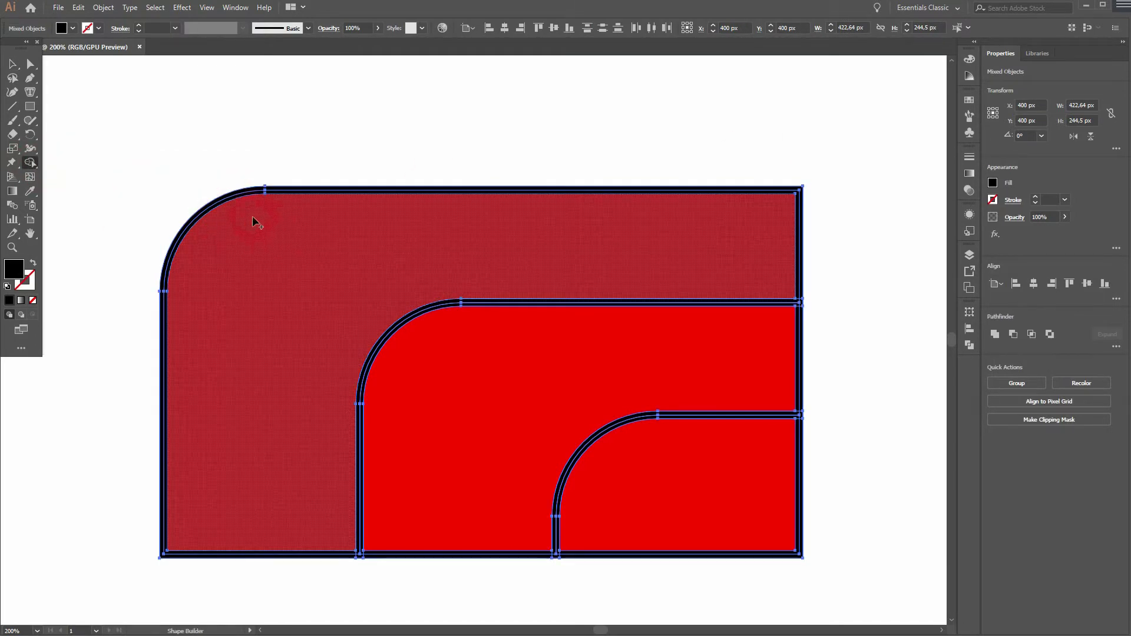
scroll(223, 198, "up", 4)
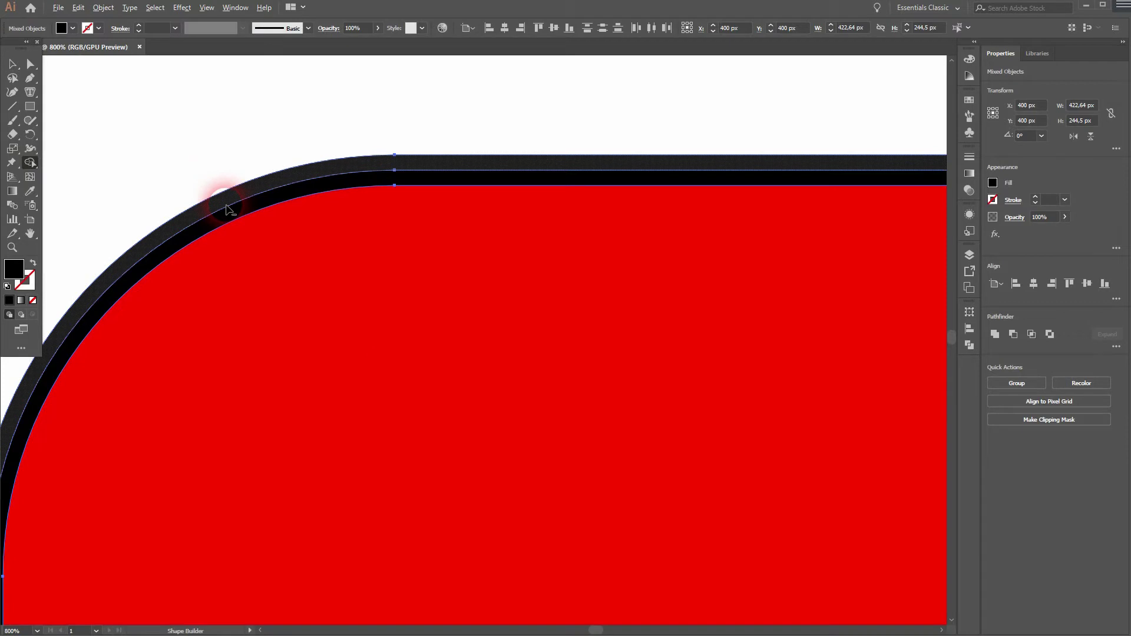
left_click(222, 190, "alt")
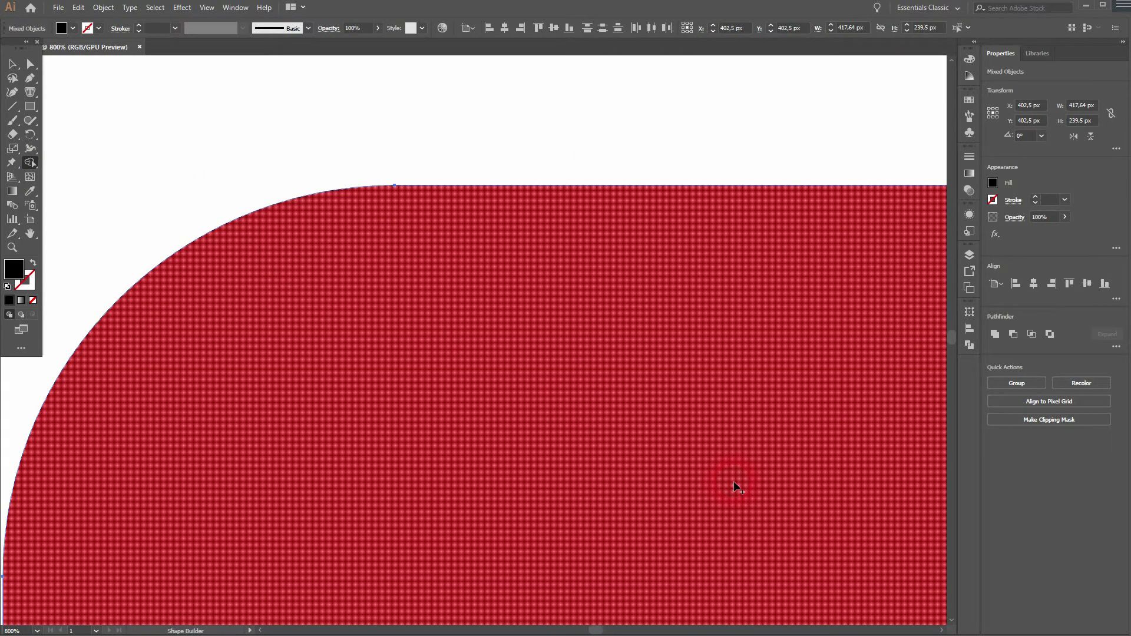
Step: Remove the curved black outline strips between the three red bands with the Shape Builder tool
scroll(730, 472, "down", 4)
scroll(470, 374, "up", 4)
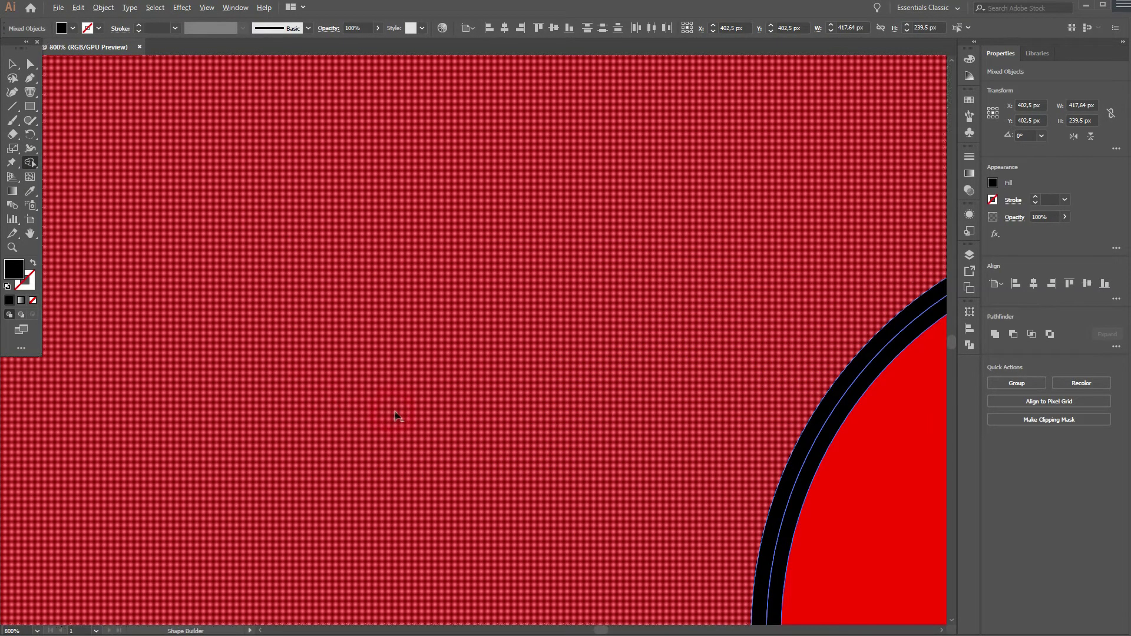
scroll(355, 421, "down", 3)
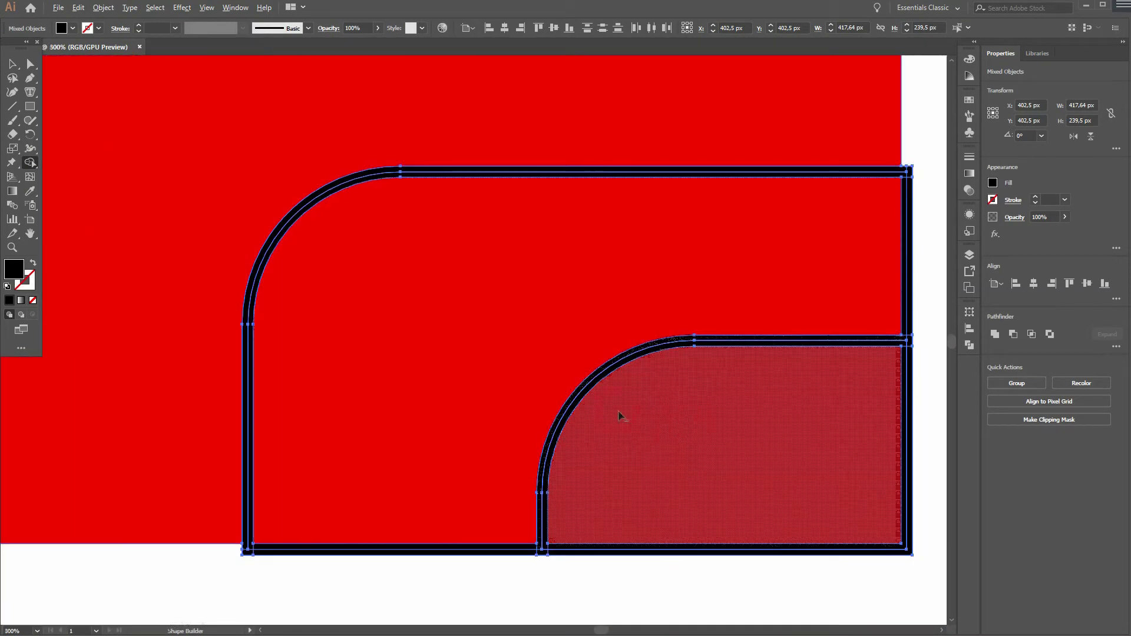
left_click(574, 407, "alt")
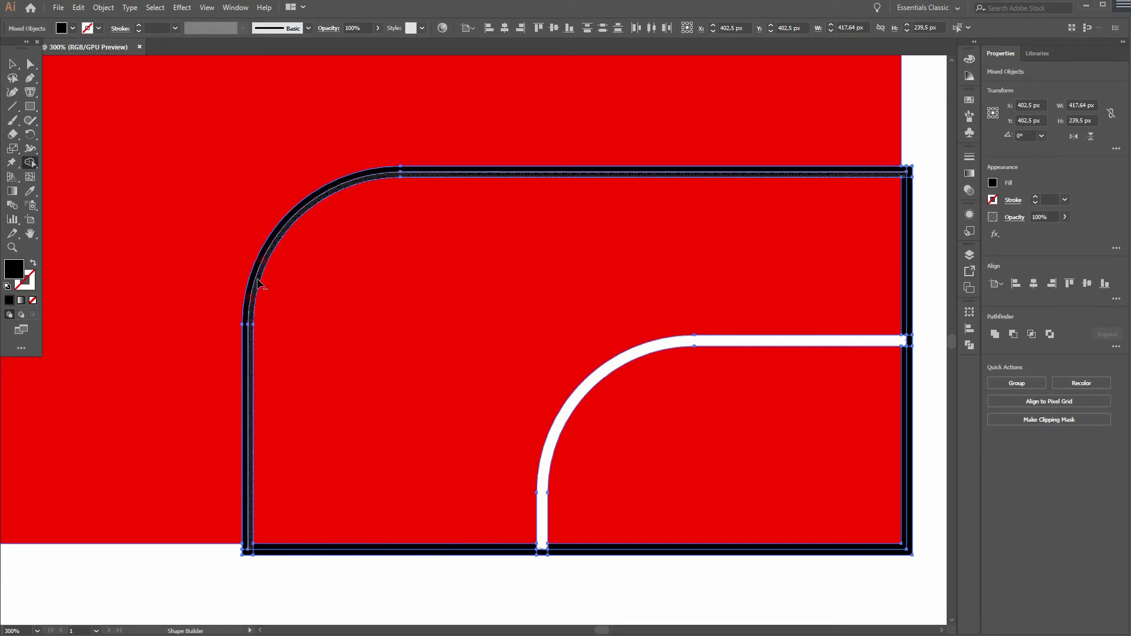
left_click(259, 285, "alt")
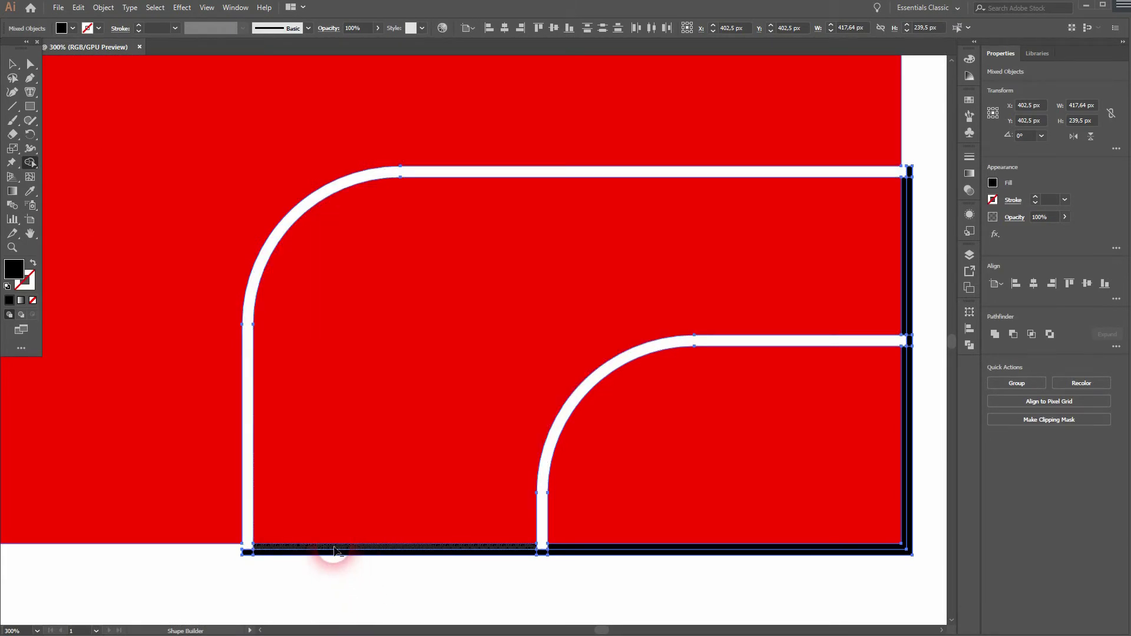
Step: Remove the remaining black outline pieces along the graphic's bottom and right edges, and deselect the artwork
left_click(335, 551, "alt")
left_click(250, 551, "alt")
left_click(541, 551, "alt")
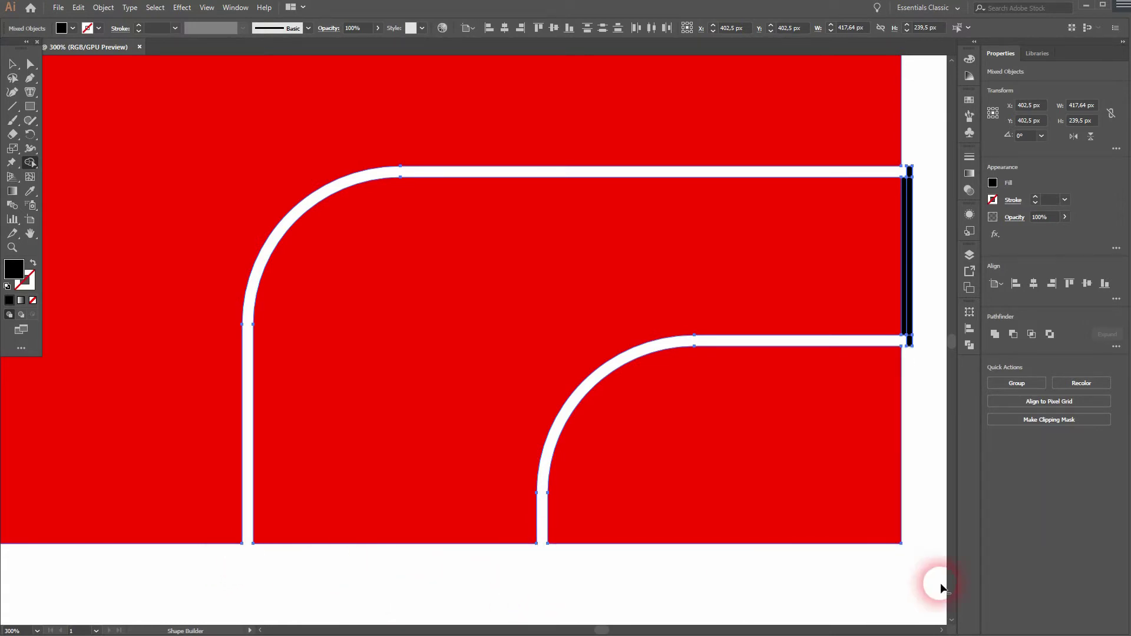
left_click(913, 333, "alt")
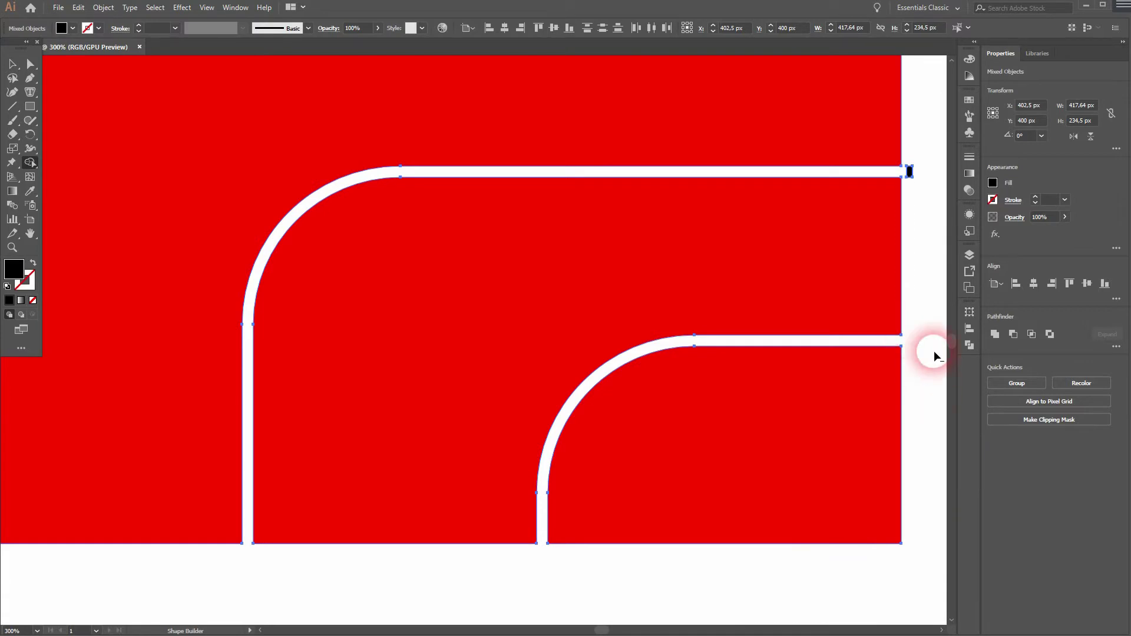
mouse_move(915, 195)
left_mouse_down()
mouse_move(915, 142)
mouse_move(914, 179)
left_mouse_up()
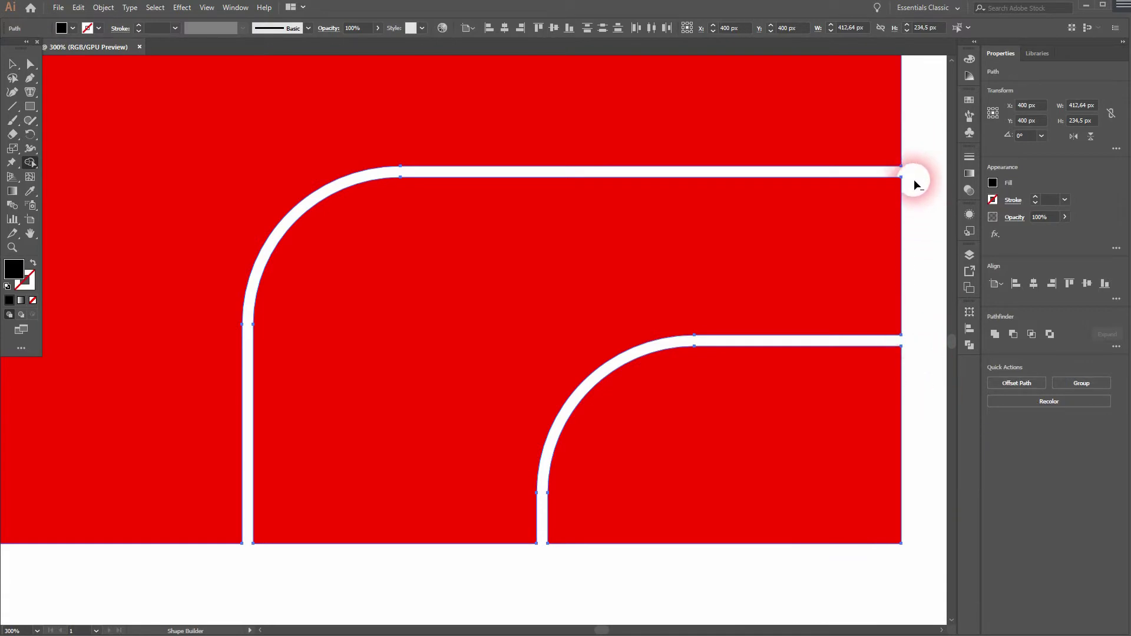
key("ctrl+0")
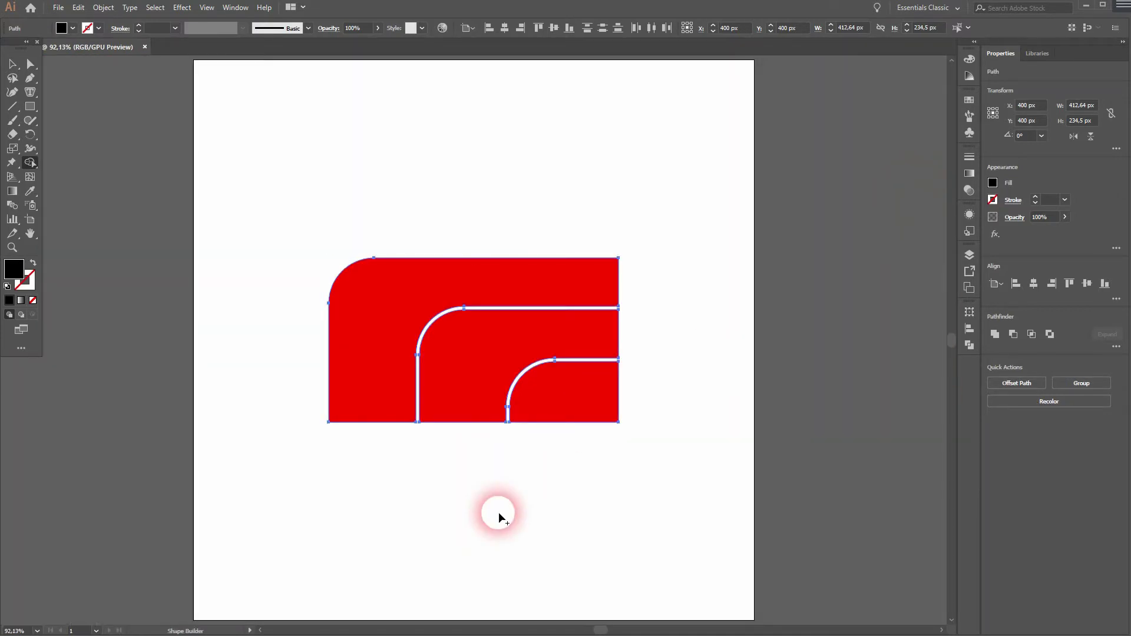
key("v")
left_click(484, 515)
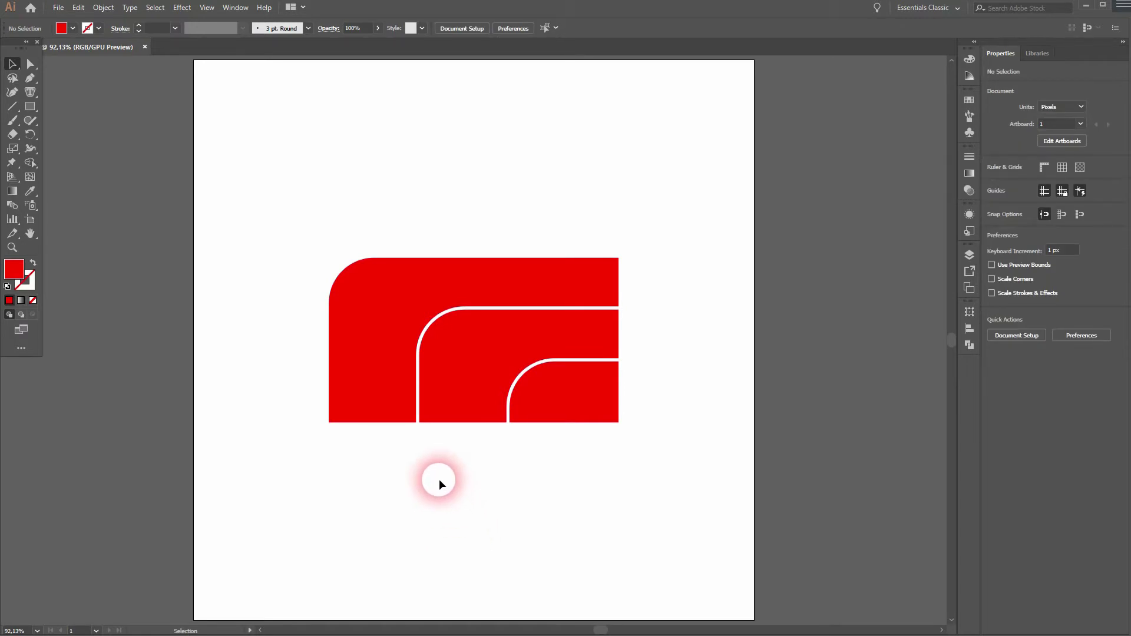
Step: Round the lower-right corners of all three red bands together to a radius of about 55 px
key("ctrl+1")
left_click(687, 420)
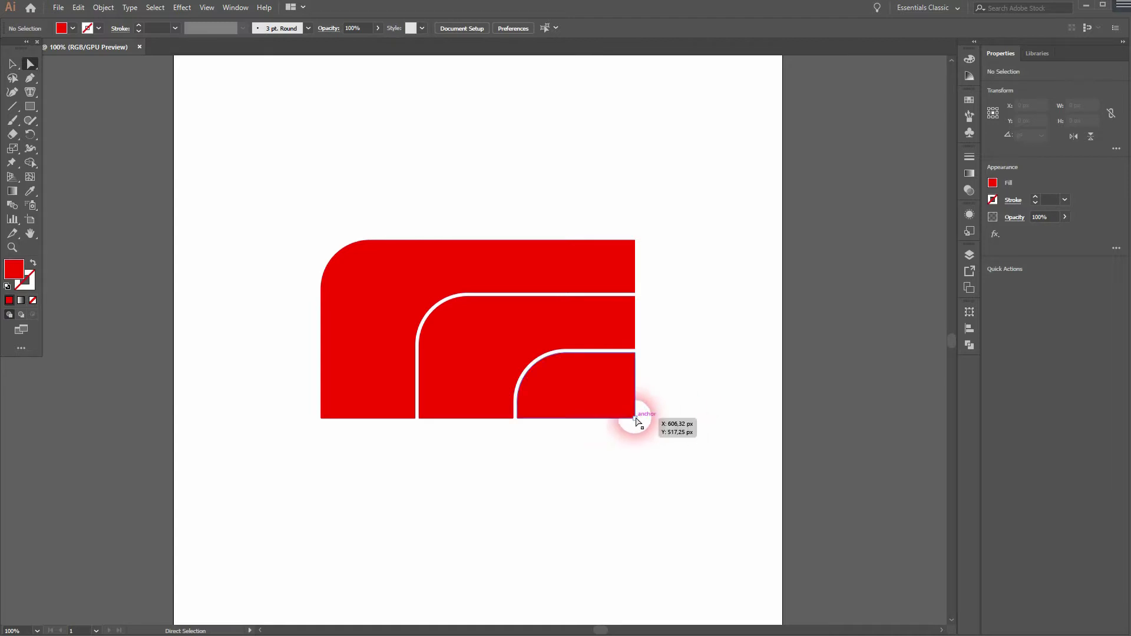
scroll(639, 352, "up", 2)
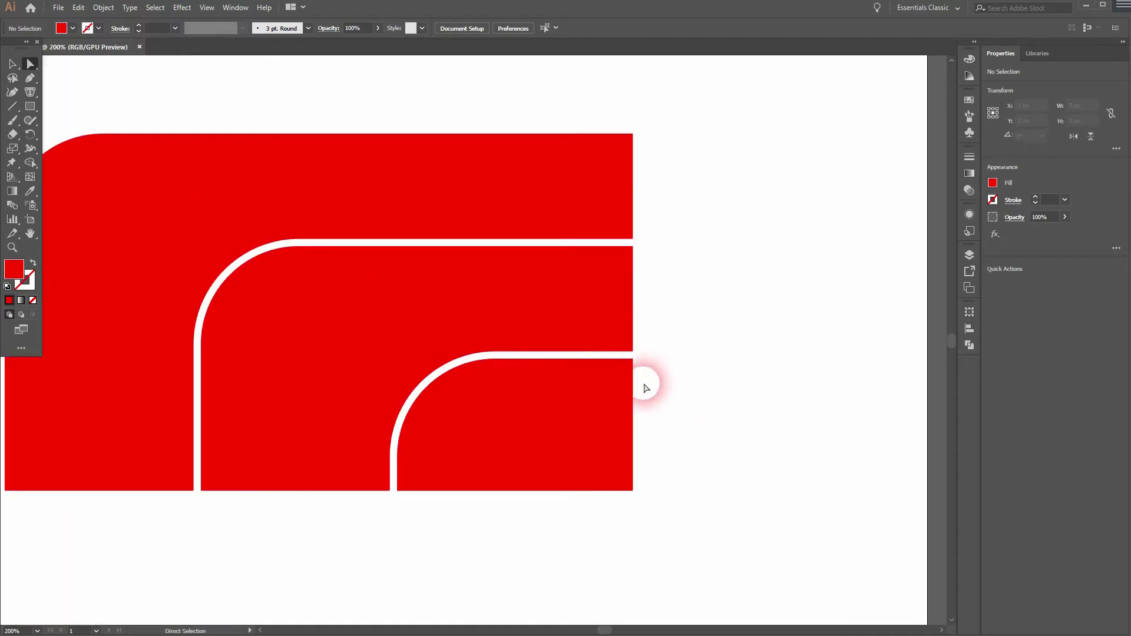
left_click(634, 489)
left_click(634, 352, "shift")
left_click(633, 237, "shift")
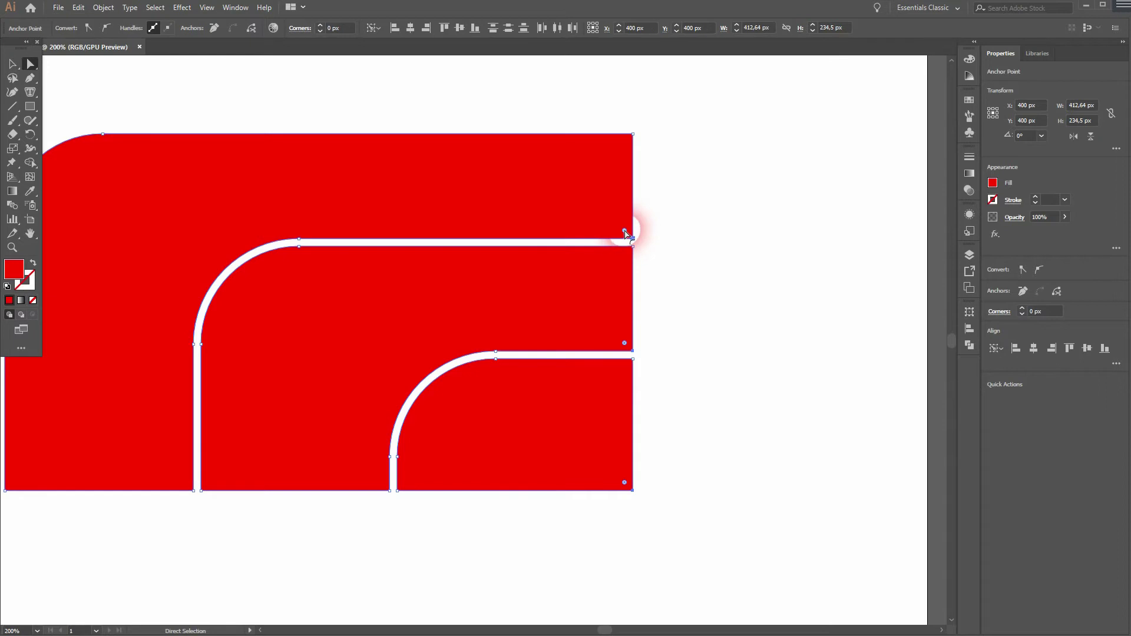
left_click_drag(625, 231, 513, 196)
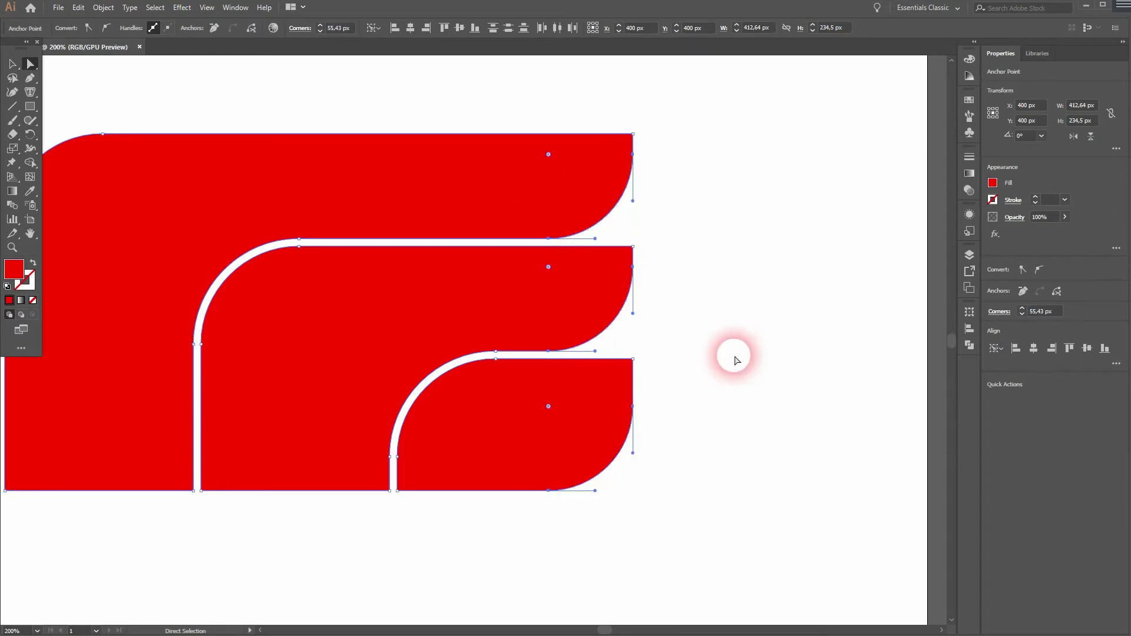
key("ctrl+0")
key("v")
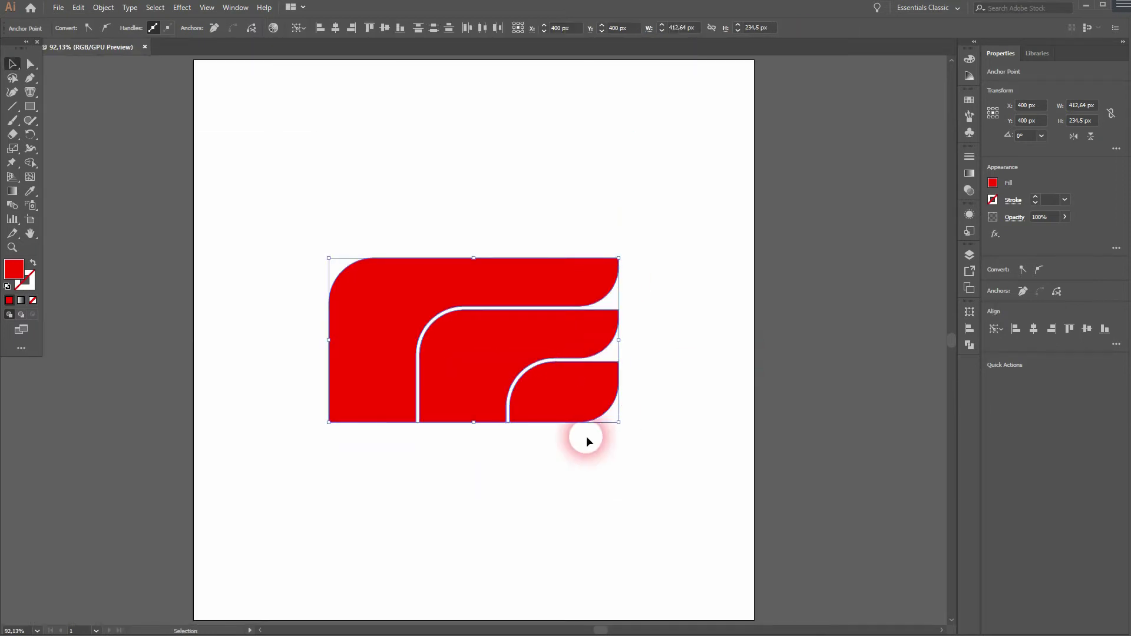
left_click(566, 454)
Step: Change the fill of all three bands to black
left_click_drag(250, 484, 654, 223)
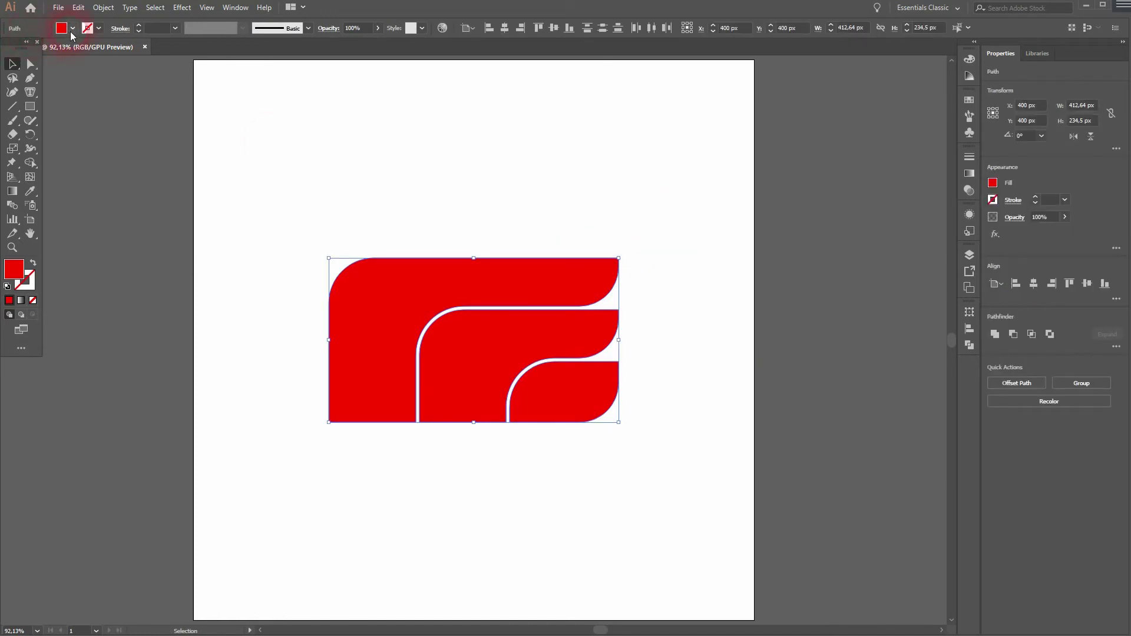
left_click(71, 29)
left_click(44, 50)
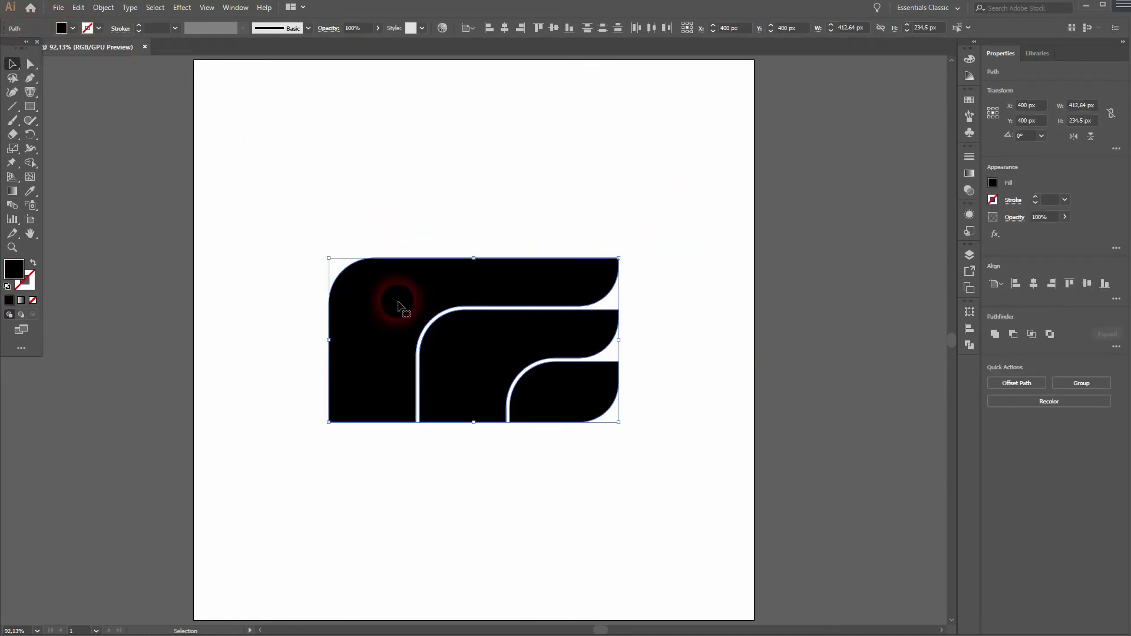
Step: Try widening the whole black graphic horizontally, and undo the stretch
left_click_drag(624, 347, 651, 342)
left_click(527, 516)
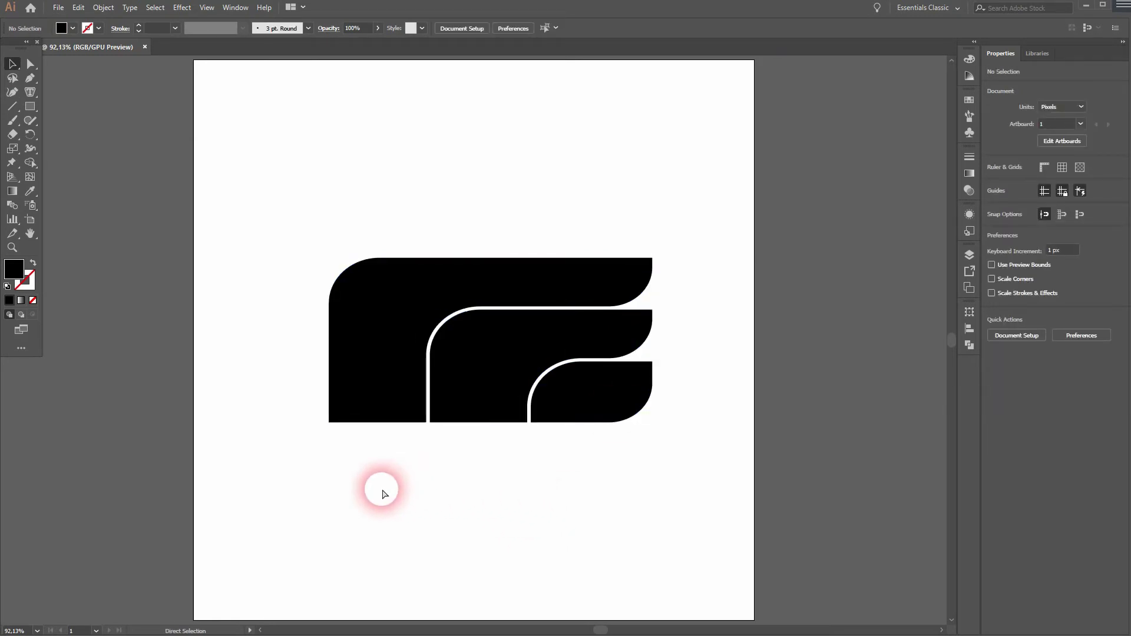
key("ctrl+z")
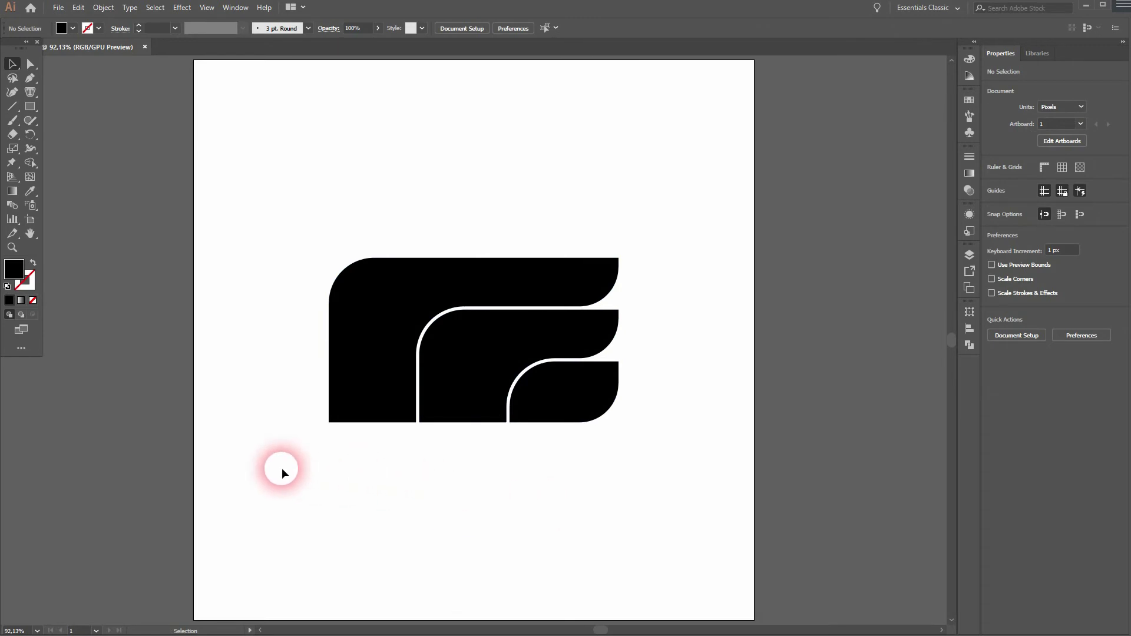
Step: Reduce the height of the whole graphic to about 225 px from its bottom edge
left_click_drag(310, 469, 725, 167)
left_click_drag(325, 454, 735, 228)
left_click_drag(475, 423, 475, 416)
Step: Shear the whole three-band graphic along the horizontal axis by about 25°, with the preview enabled
right_click(466, 356)
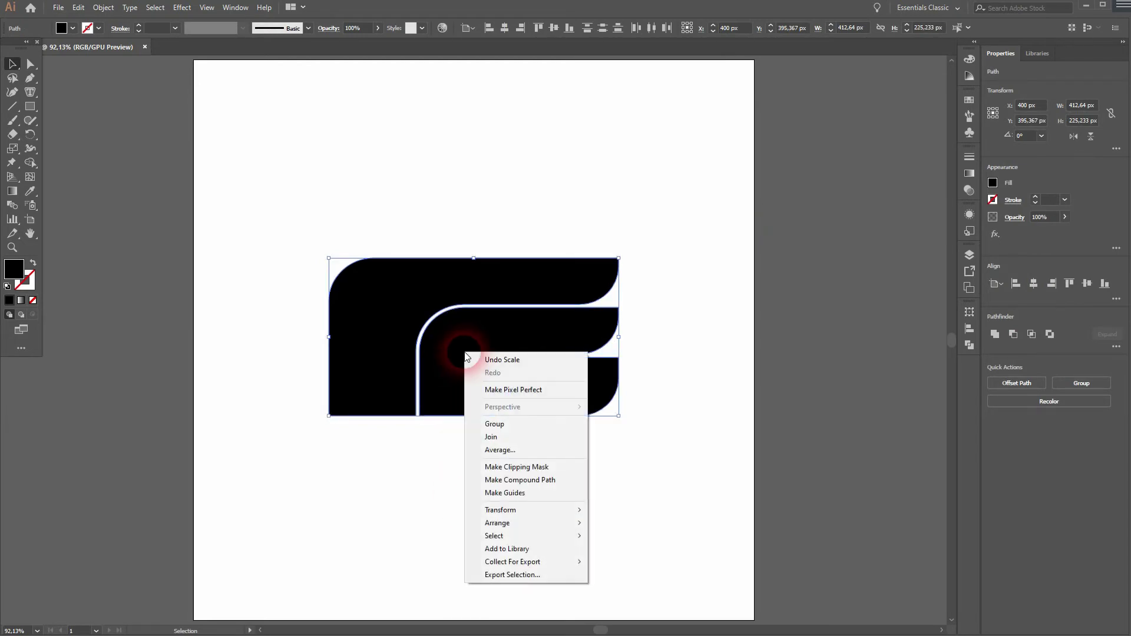
mouse_move(558, 509)
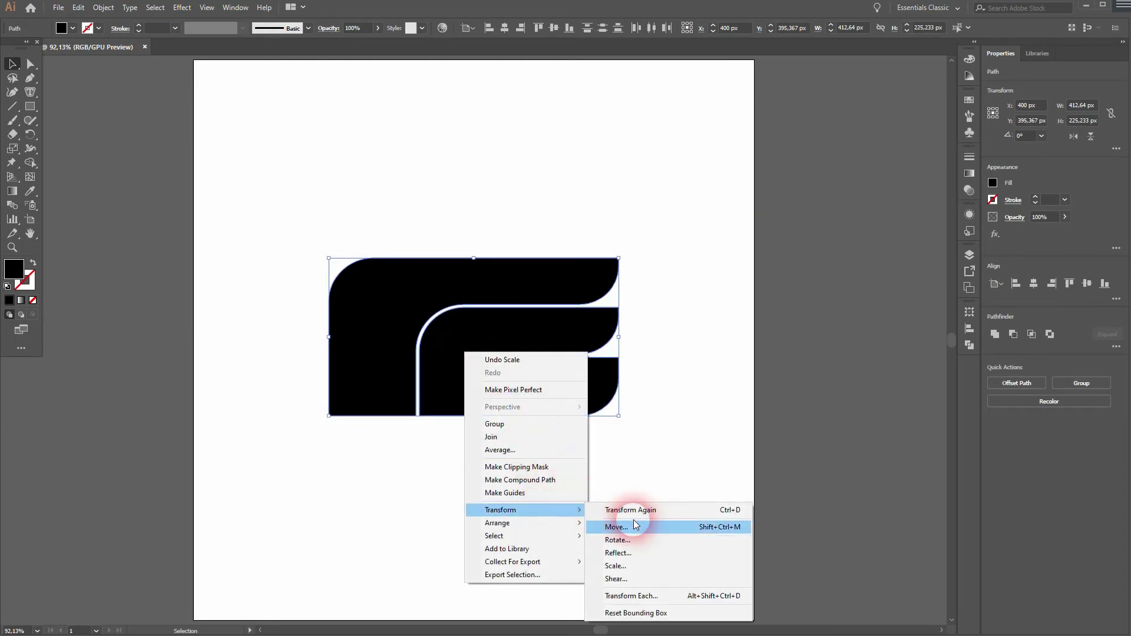
left_click(660, 580)
left_click(760, 243)
left_click(760, 242)
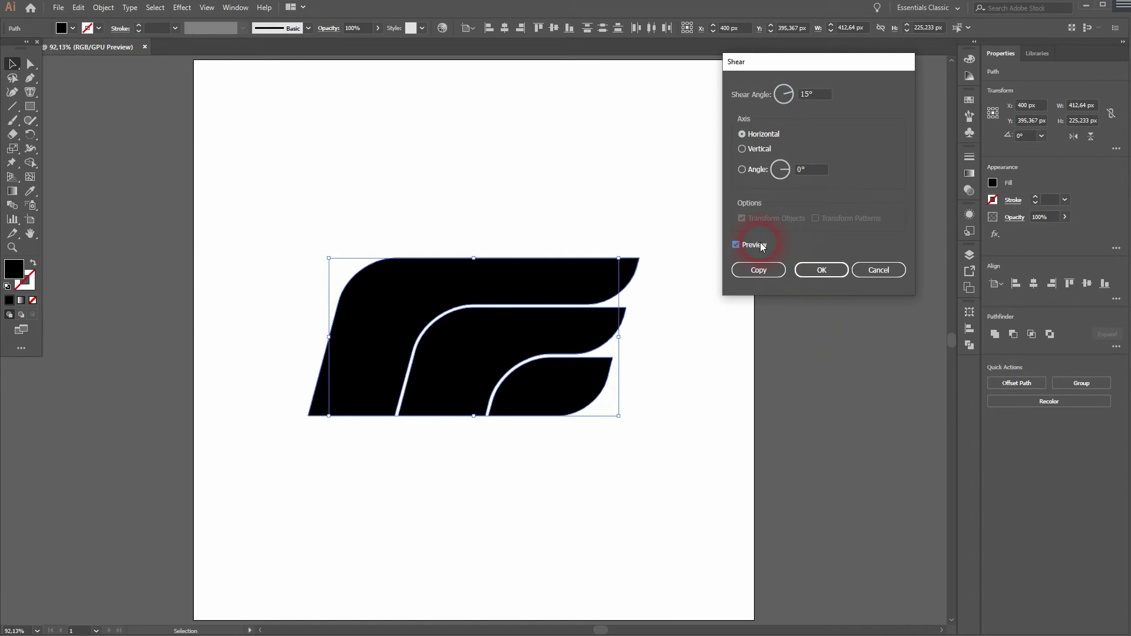
left_click(819, 93)
key("Up")
key("Up")
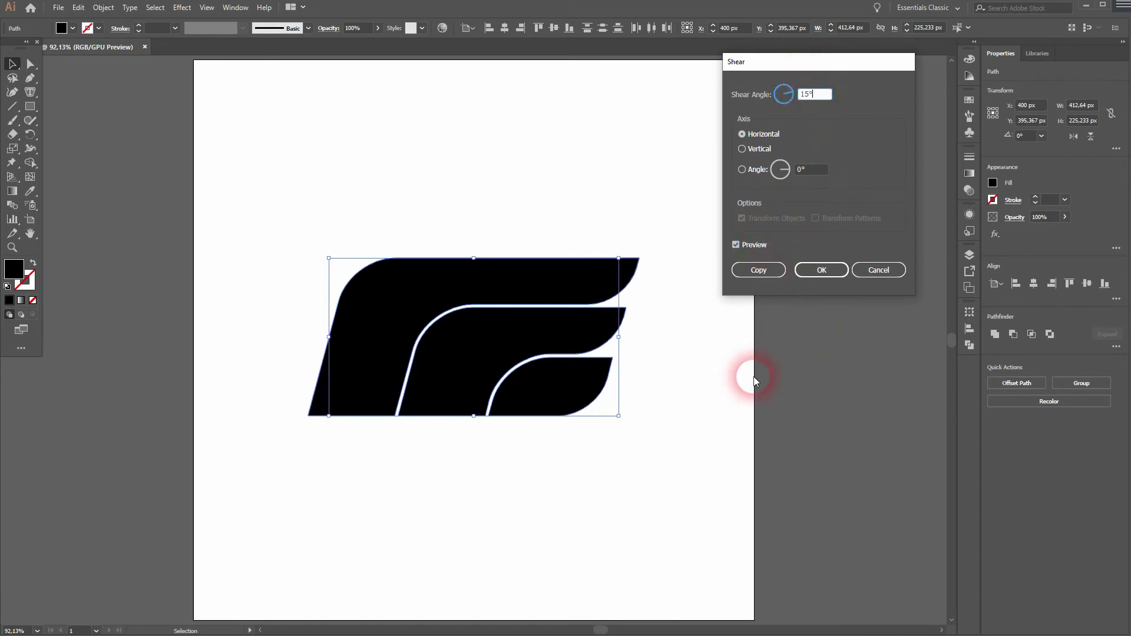
key("Up")
key("Up")
key("Up")
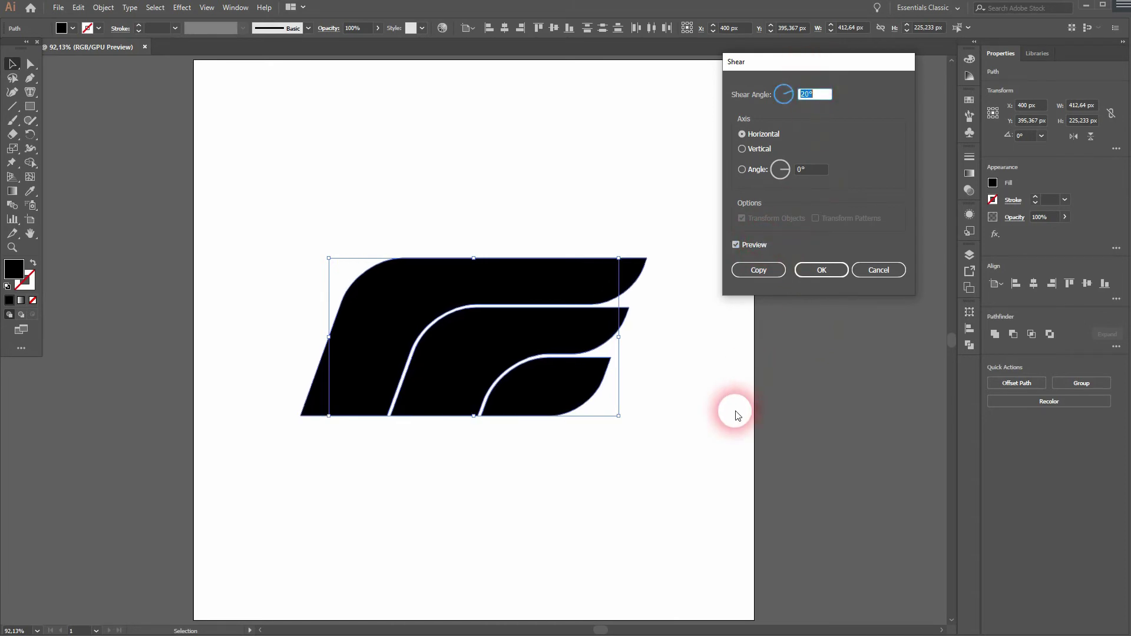
key("Up")
key("Up")
key("Up")
key("Up")
key("Up")
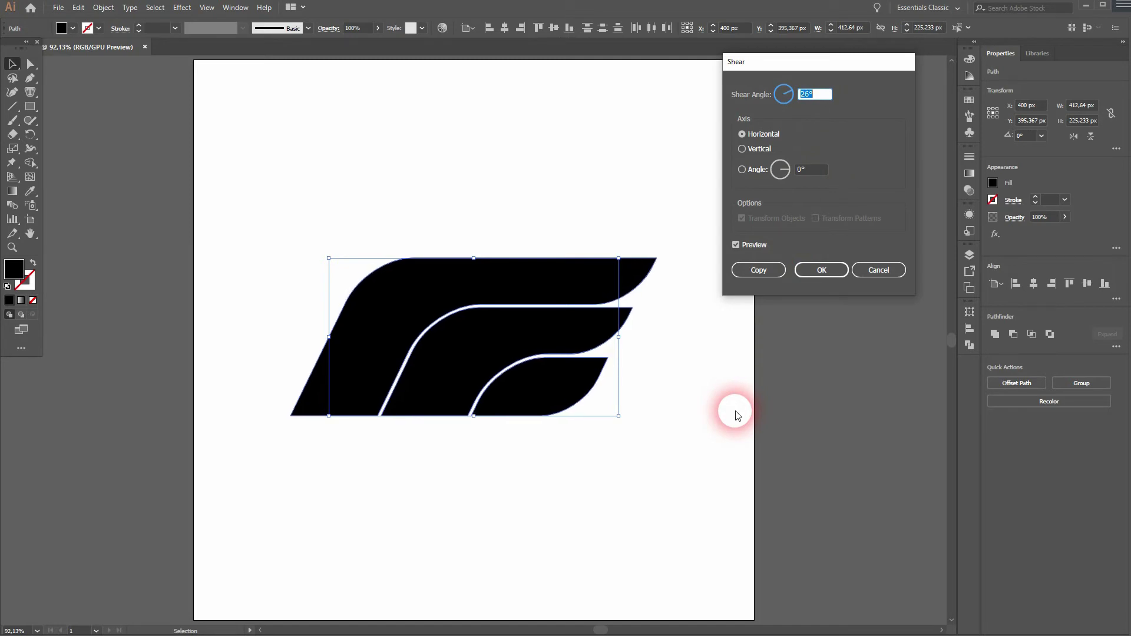
left_click(824, 269)
left_click(648, 528)
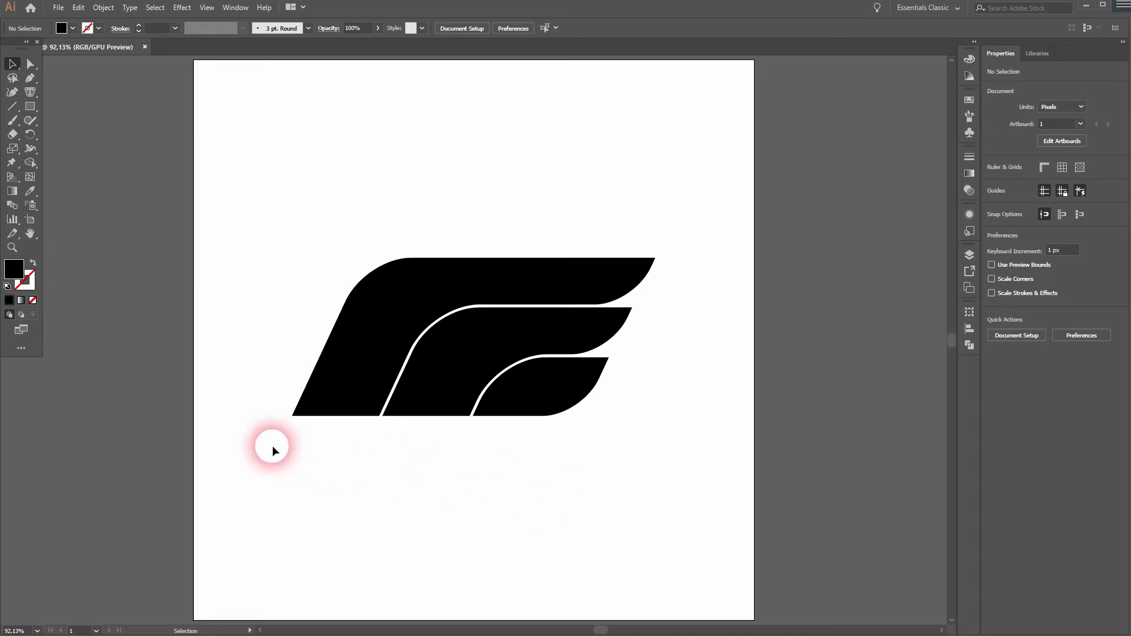
Step: Try red and blue fills on all three bands, settle on the orange R=241 G=90 B=36 swatch, and deselect the graphic
left_click_drag(273, 445, 687, 232)
left_click(66, 30)
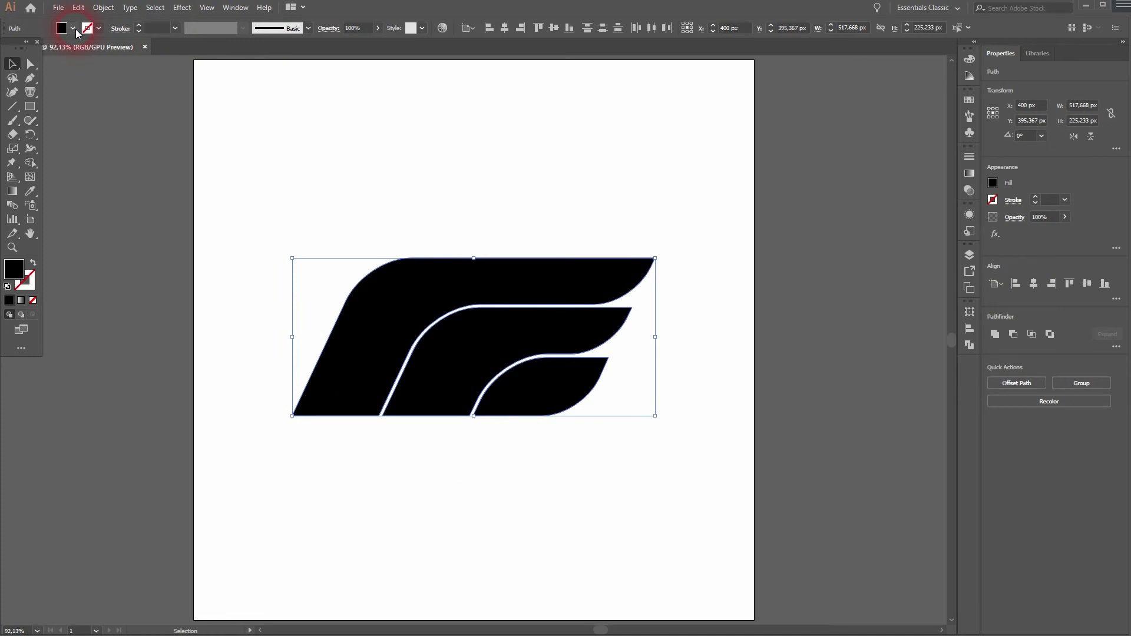
left_click(51, 50)
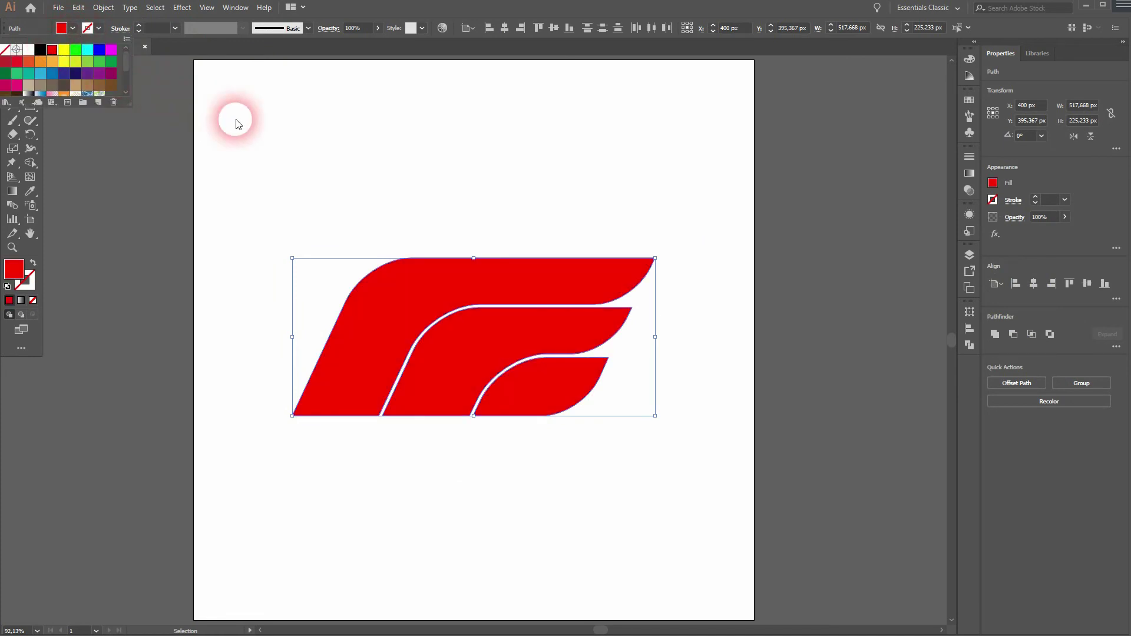
left_click(99, 50)
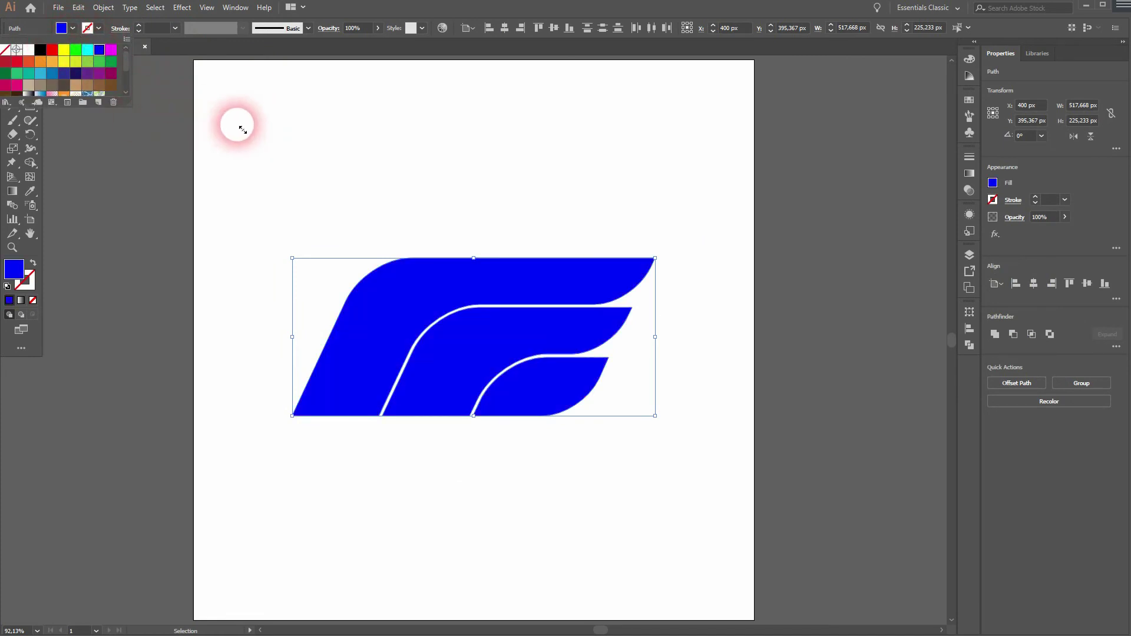
left_click(28, 61)
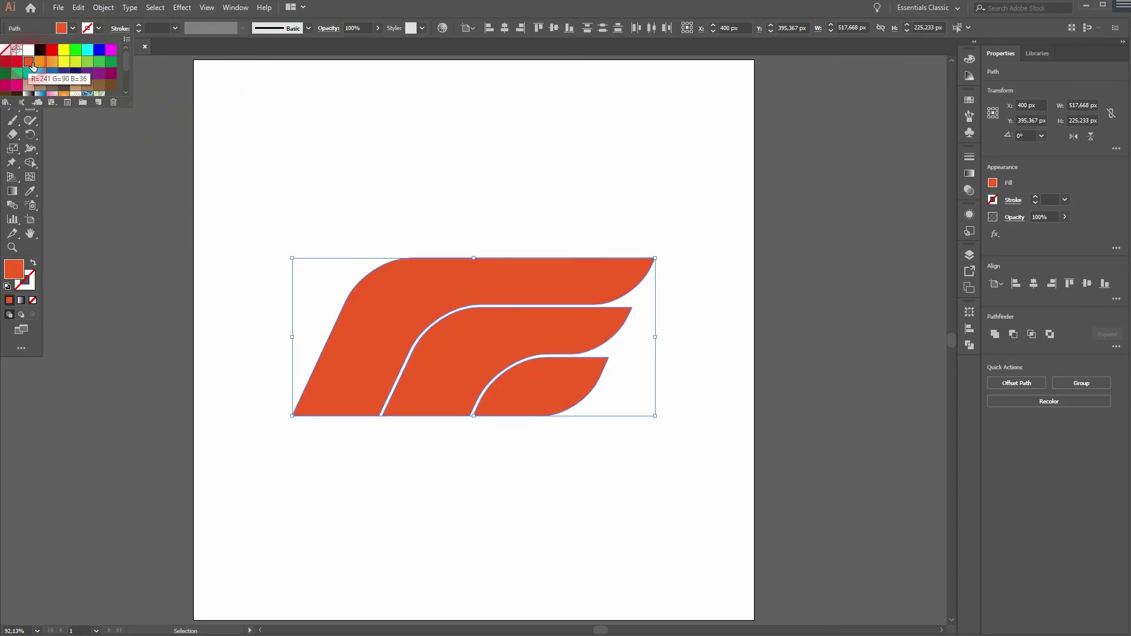
left_click(372, 155)
left_click(371, 155)
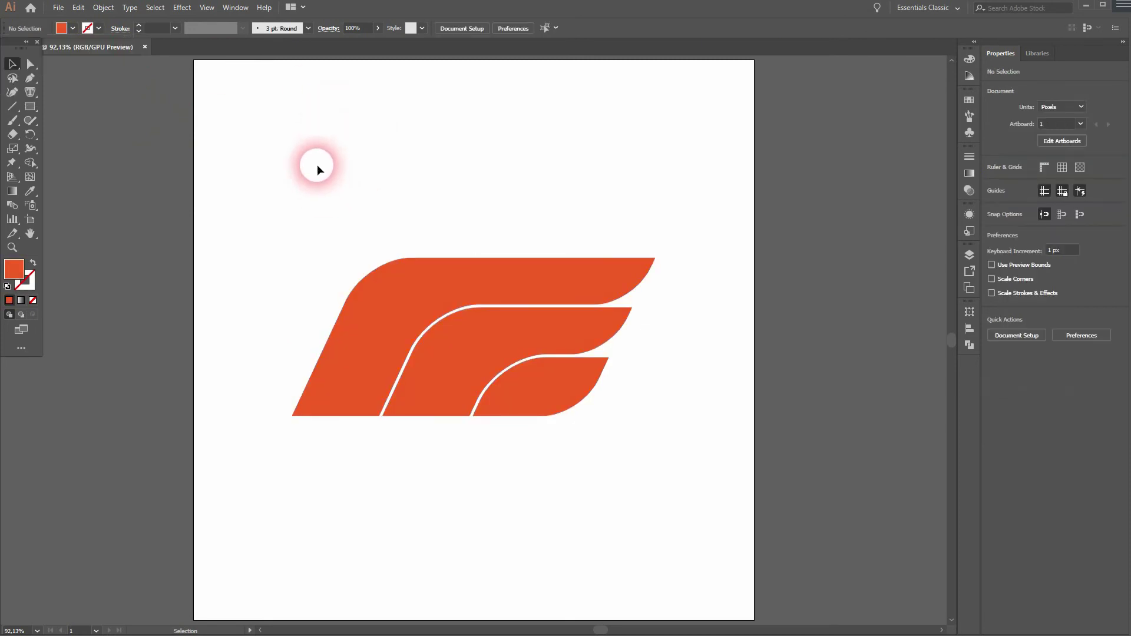